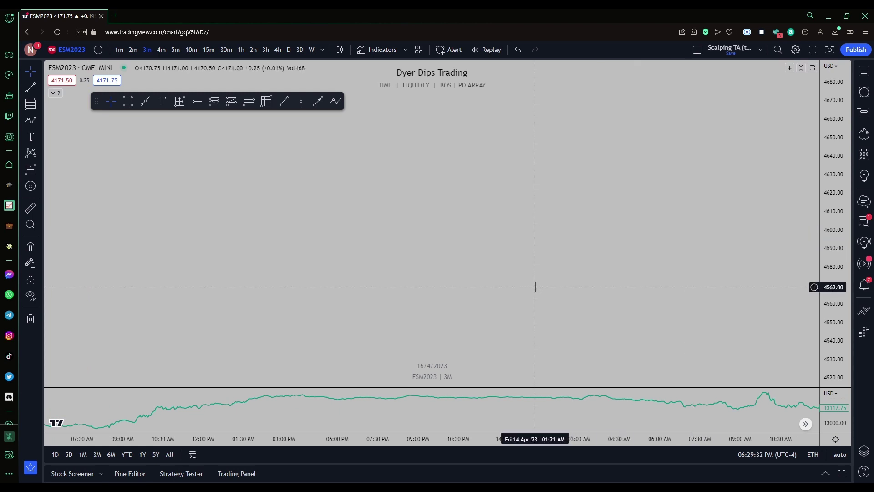
# Draw a rising zigzag path with three pullbacks, from about 4528.50 up to about 4612.25, on the empty chart area
pyautogui.click(336, 100)
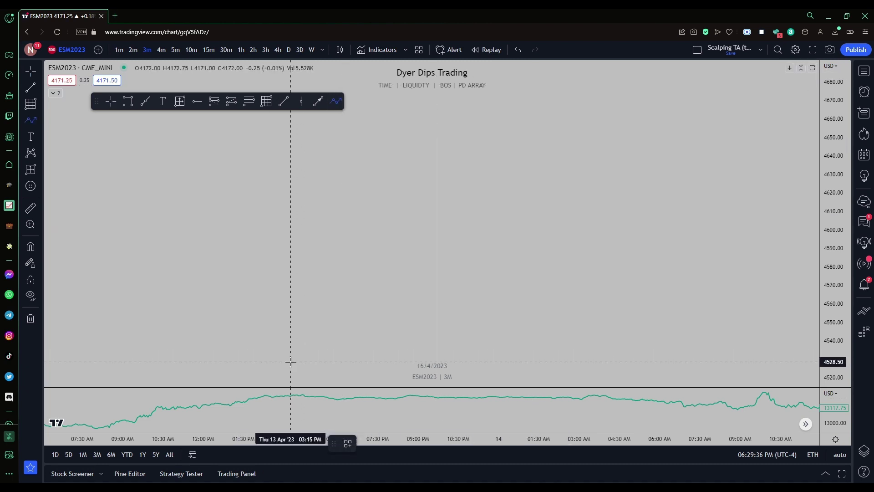
pyautogui.click(346, 301)
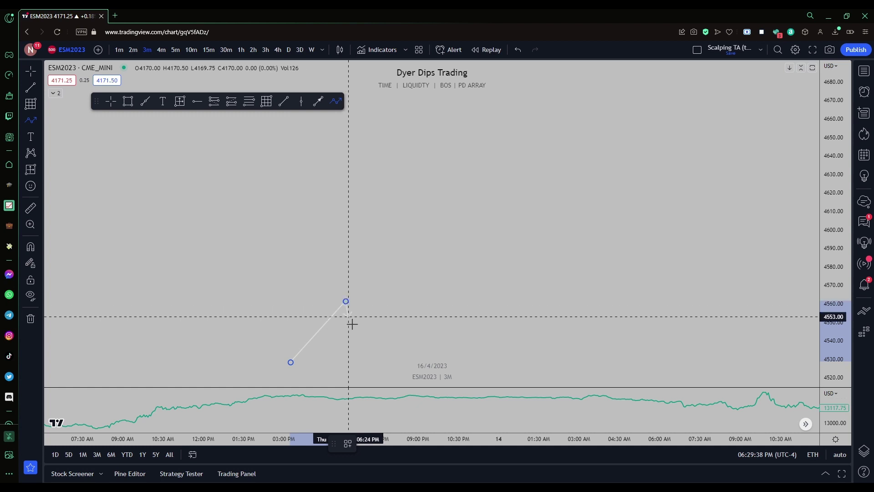
pyautogui.click(367, 335)
pyautogui.click(419, 265)
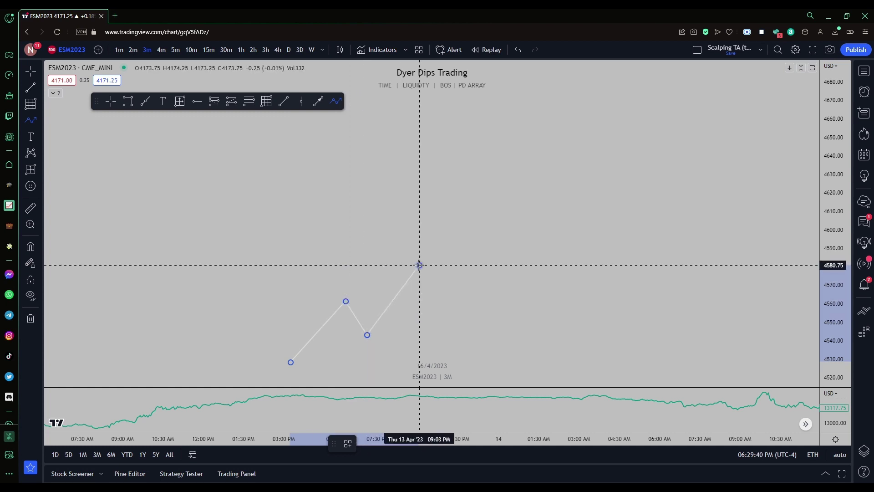
pyautogui.click(443, 289)
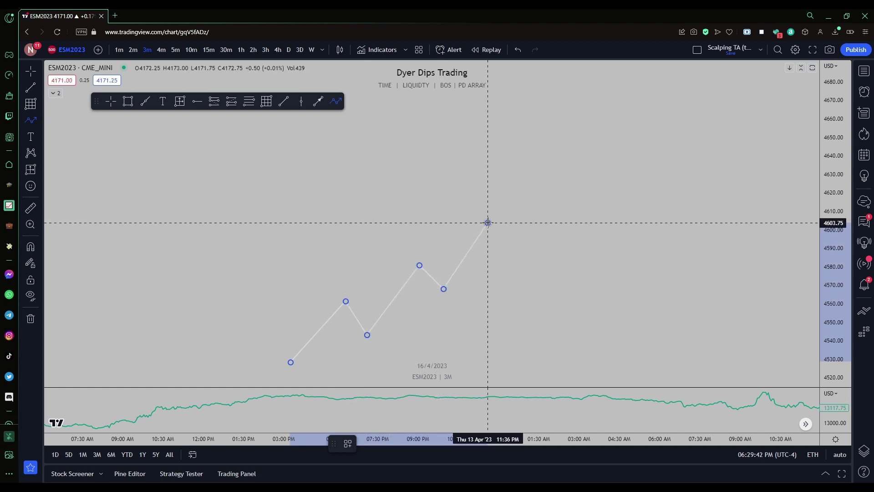
pyautogui.click(488, 223)
pyautogui.click(510, 252)
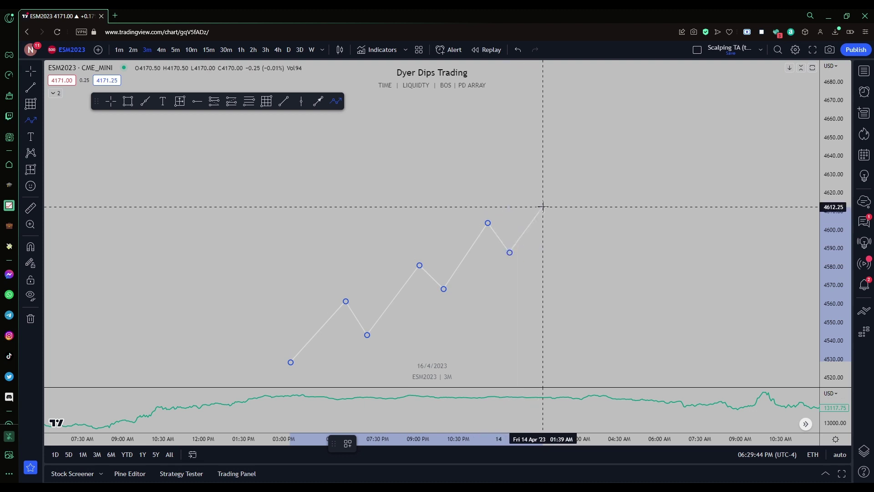
pyautogui.doubleClick(543, 207)
pyautogui.click(606, 279)
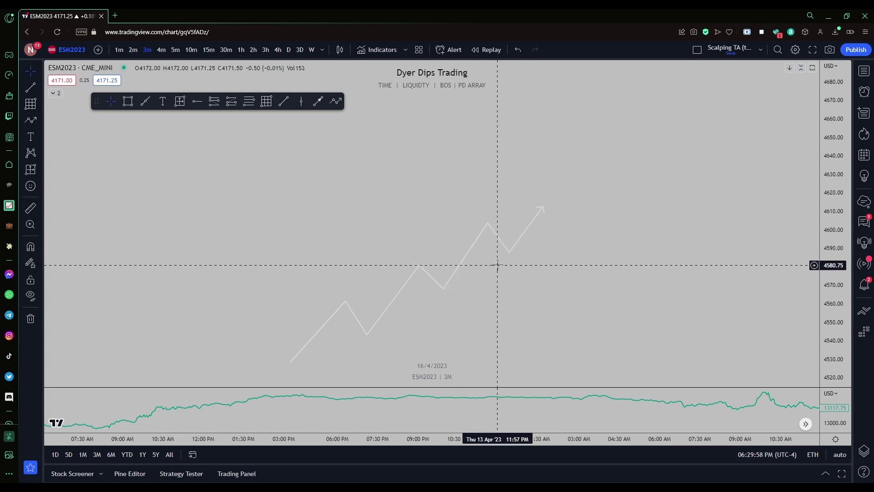
# Delete the rising zigzag path from the chart
pyautogui.moveTo(507, 250); pyautogui.dragTo(478, 236)
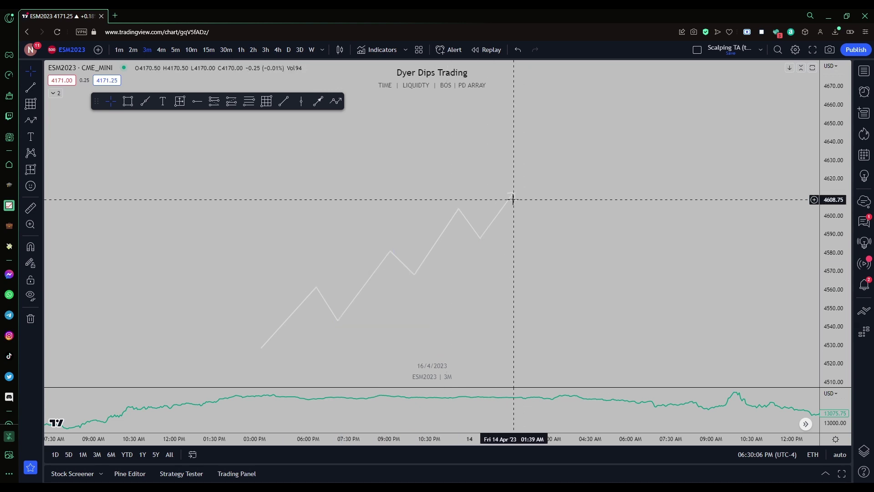
pyautogui.click(513, 197)
pyautogui.press('Delete')
# Draw a falling zigzag path with three upward retracements, from about 4647.25 down to about 4549.00
pyautogui.click(336, 99)
pyautogui.click(363, 128)
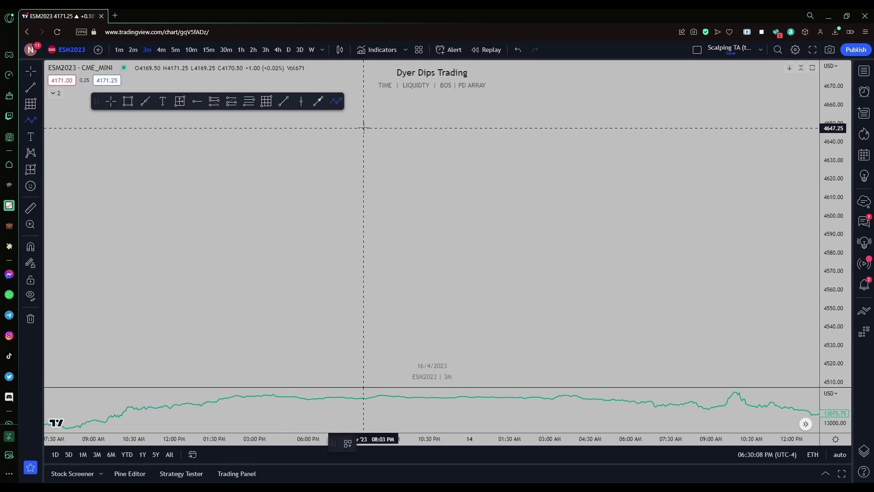
pyautogui.click(470, 170)
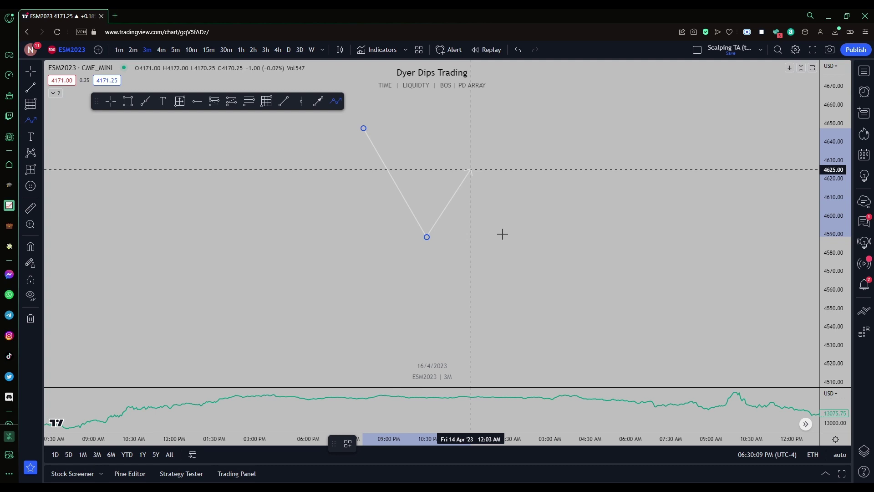
pyautogui.click(519, 250)
pyautogui.click(548, 205)
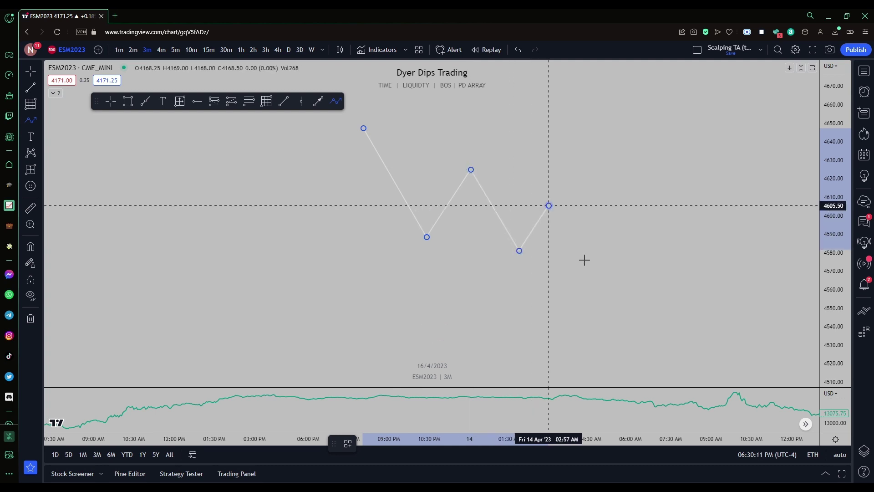
pyautogui.click(609, 293)
pyautogui.click(629, 253)
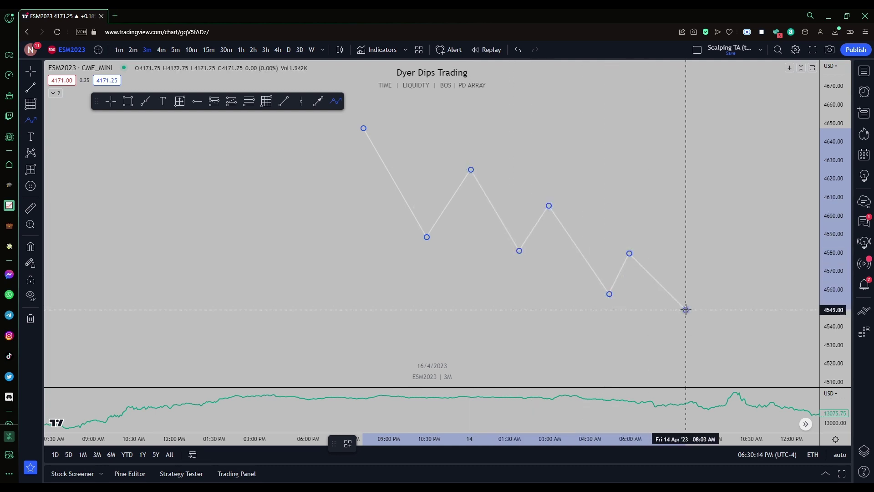
pyautogui.doubleClick(684, 308)
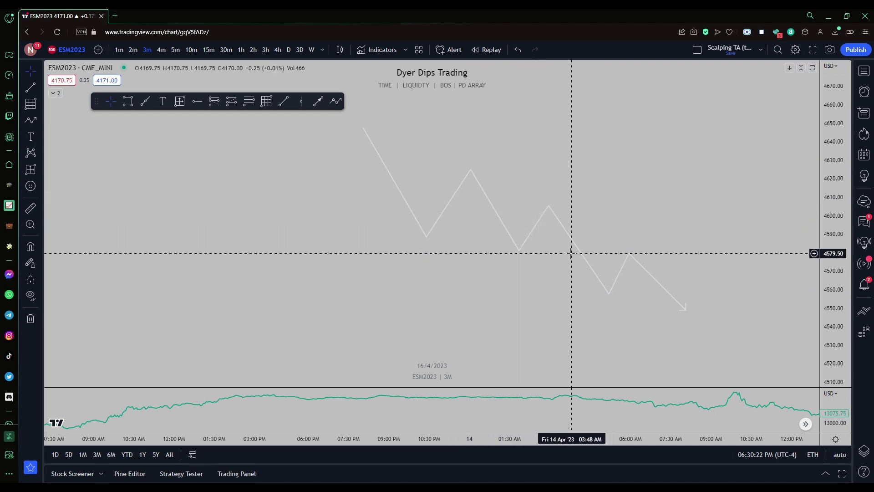
# Delete the falling zigzag path from the chart
pyautogui.click(612, 295)
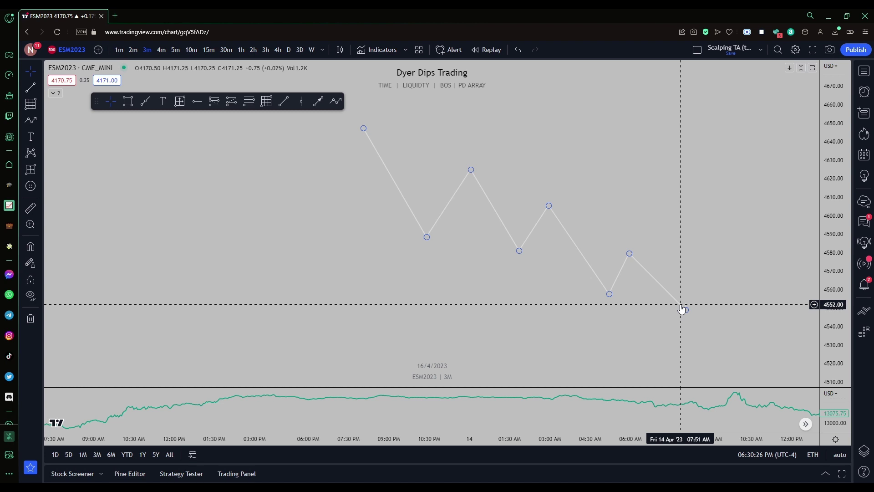
pyautogui.press('Delete')
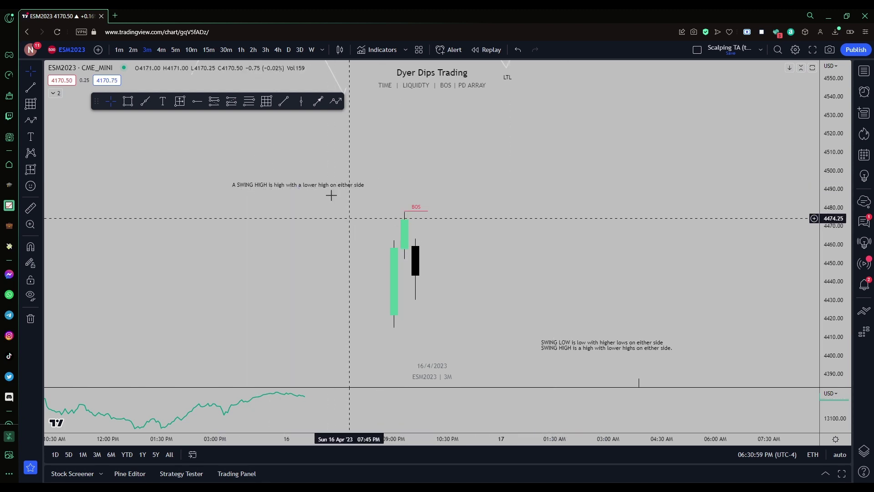
# Delete the BOS line at the high of the middle candle in the three-candle example
pyautogui.click(405, 211)
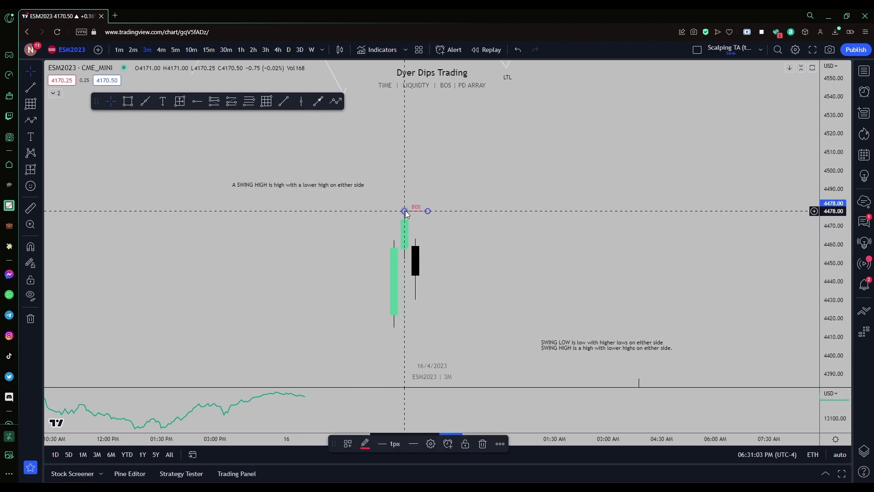
pyautogui.rightClick(405, 210)
pyautogui.click(461, 170)
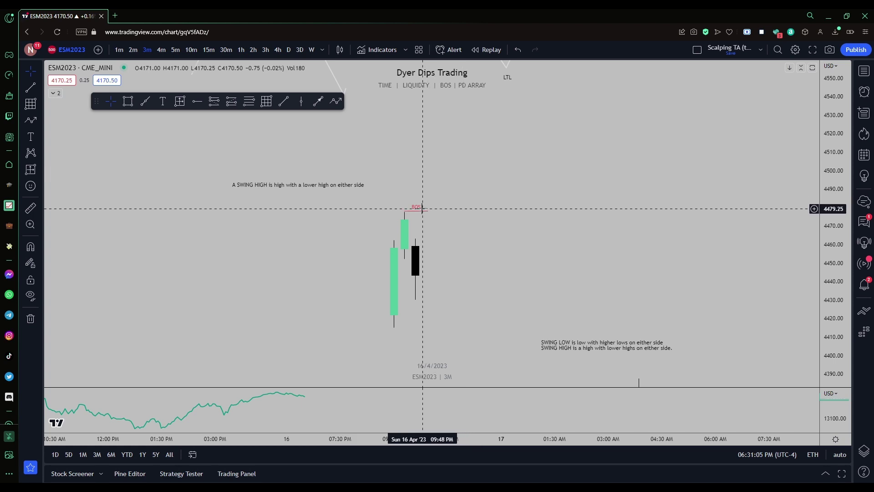
pyautogui.press('Delete')
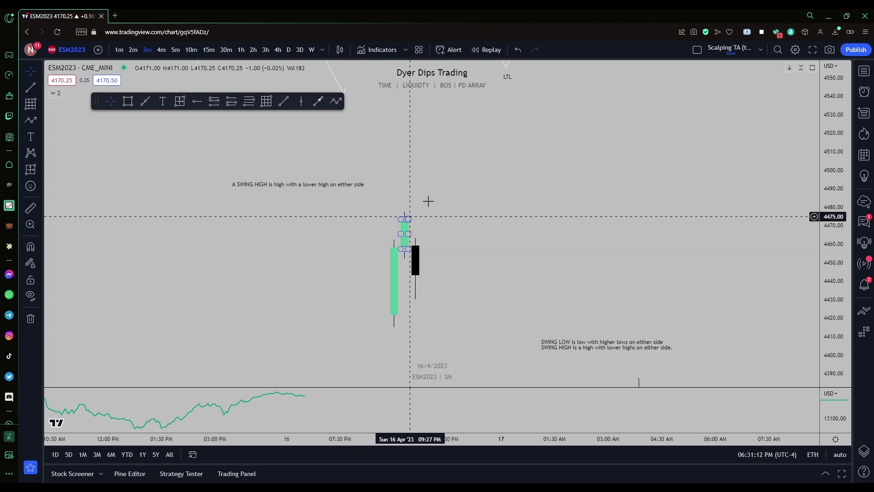
# Draw a horizontal trend line extending from the middle candle's high at about 4477.75 and label it "Swing high"
pyautogui.click(284, 101)
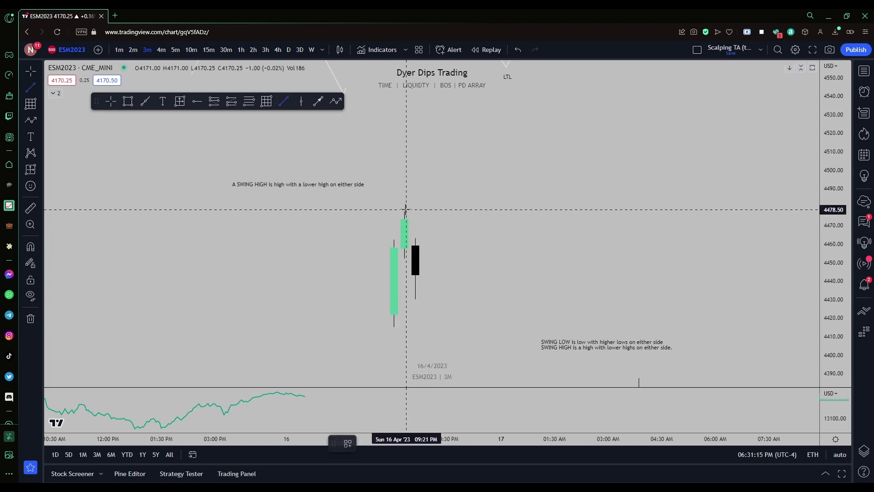
pyautogui.click(468, 211)
pyautogui.rightClick(470, 215)
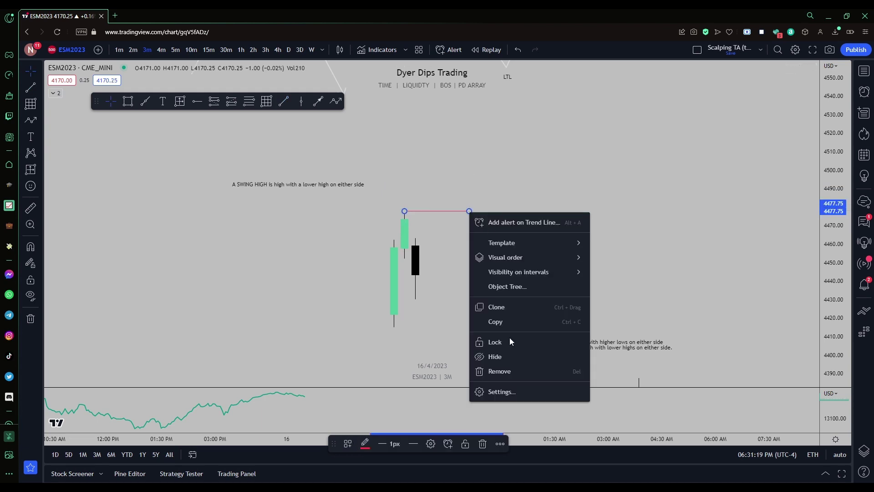
pyautogui.click(501, 391)
pyautogui.click(432, 279)
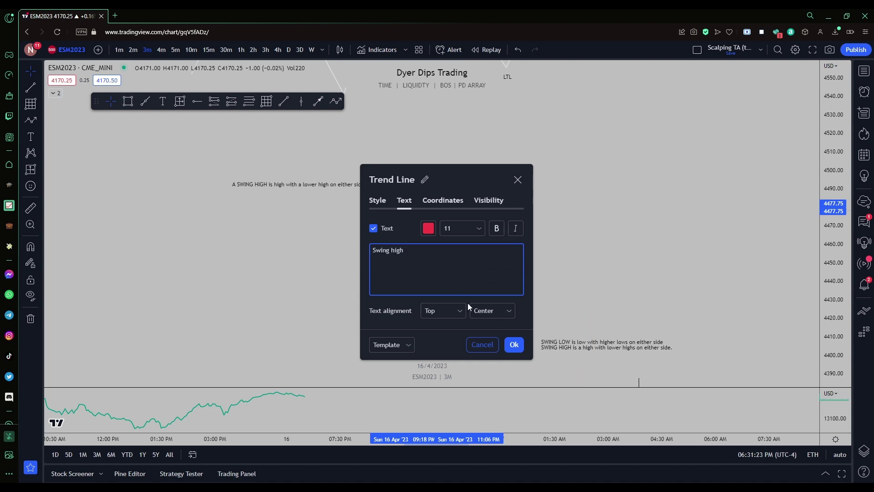
pyautogui.click(517, 344)
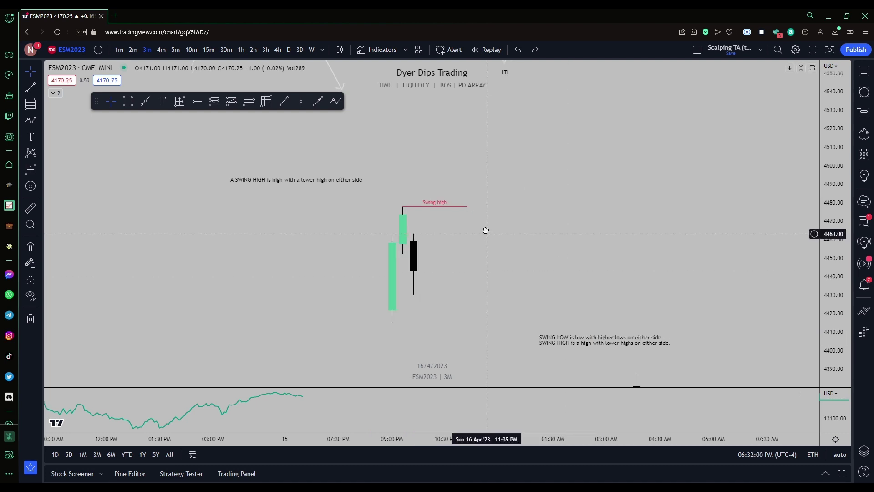
# Move the standalone green candle body next to the black candle so that it extends above the swing high line
pyautogui.scroll(-2, 306, 248)
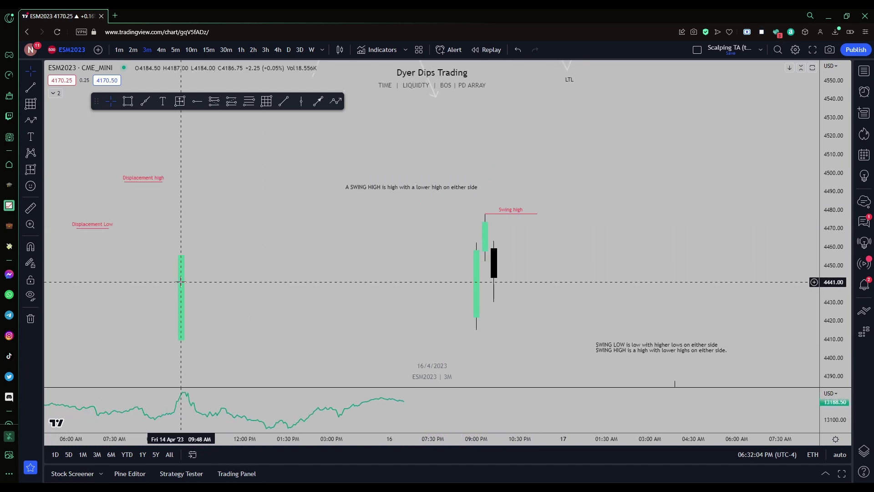
pyautogui.click(181, 281)
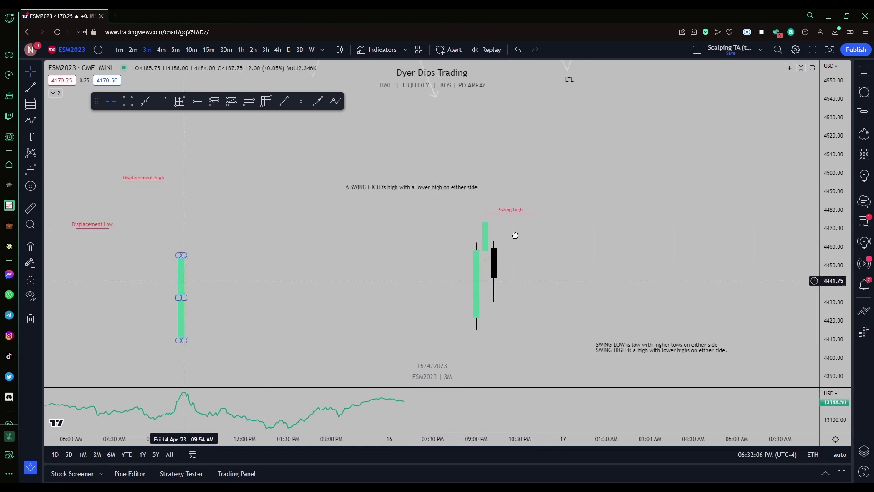
pyautogui.moveTo(514, 235); pyautogui.dragTo(503, 230)
pyautogui.scroll(1, 508, 238)
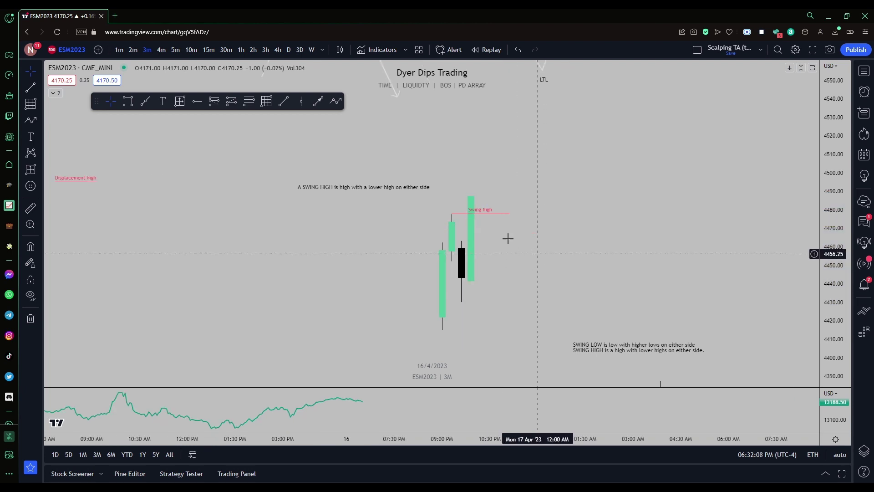
# Apply the BOS template to the swing high line and shorten it to end at the newly placed green candle
pyautogui.scroll(1, 507, 238)
pyautogui.click(423, 214)
pyautogui.rightClick(425, 213)
pyautogui.moveTo(474, 238)
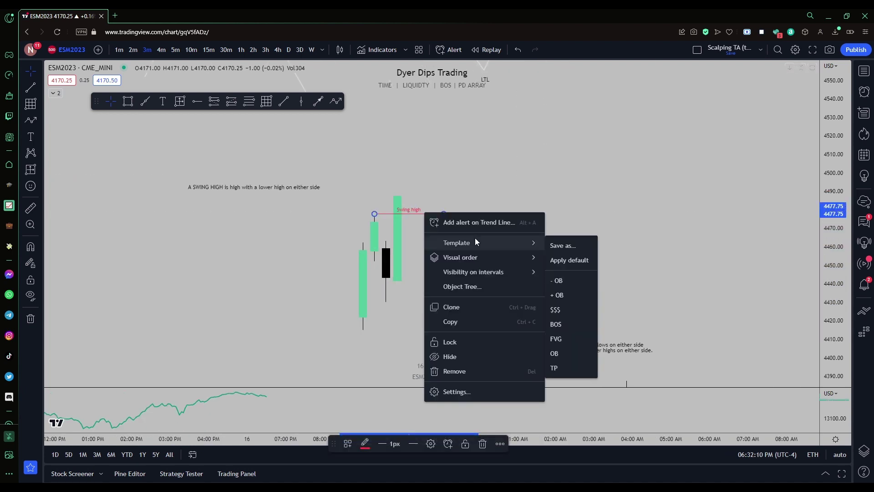
pyautogui.click(556, 323)
pyautogui.moveTo(444, 213); pyautogui.dragTo(403, 210)
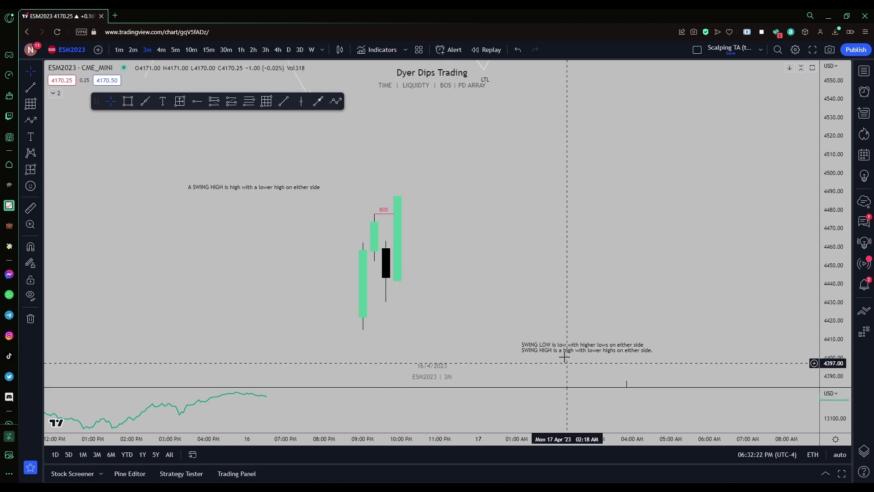
# Move the SWING LOW and SWING HIGH definition note up beside the candle example, leaving a gap next to the candles
pyautogui.moveTo(566, 349); pyautogui.dragTo(506, 279)
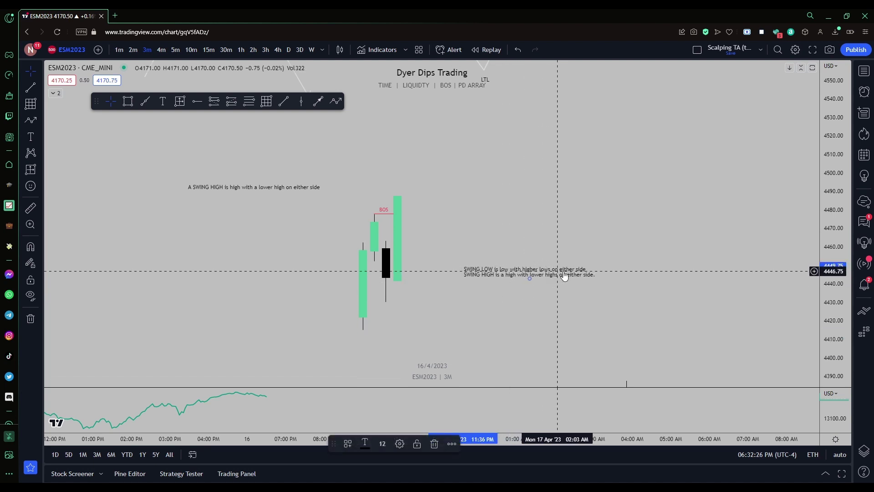
pyautogui.click(385, 302)
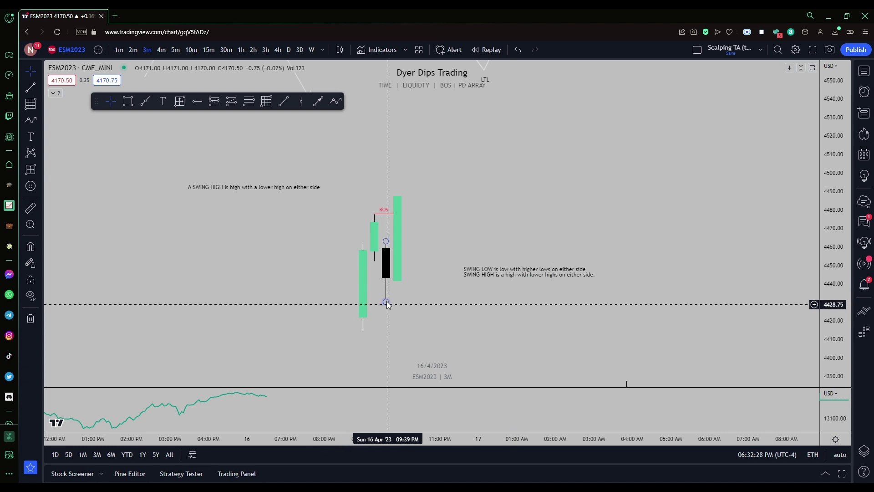
pyautogui.click(398, 281)
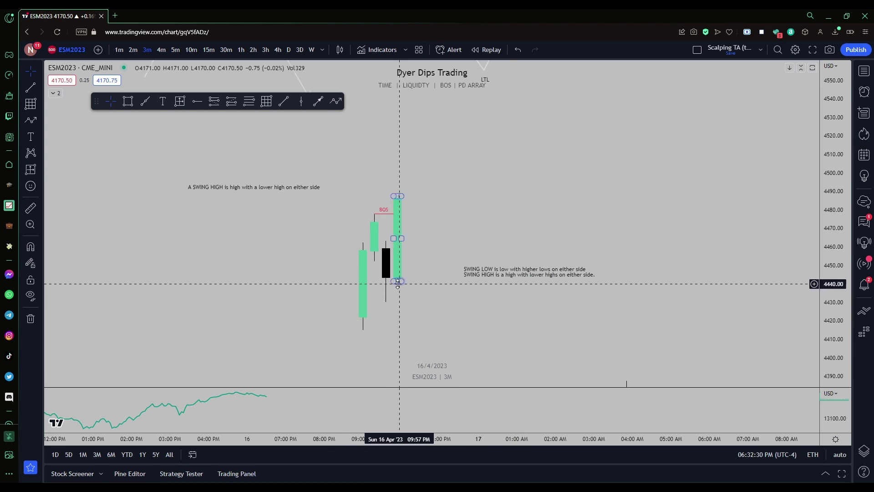
pyautogui.click(385, 300)
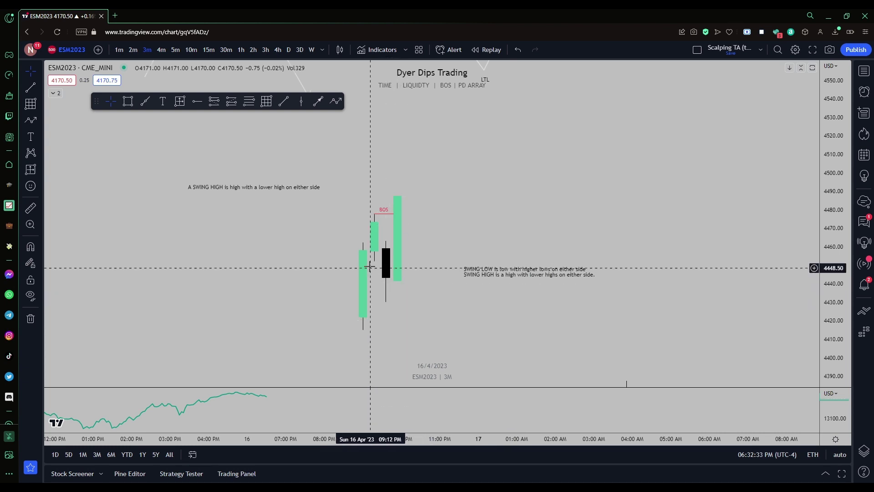
pyautogui.click(386, 301)
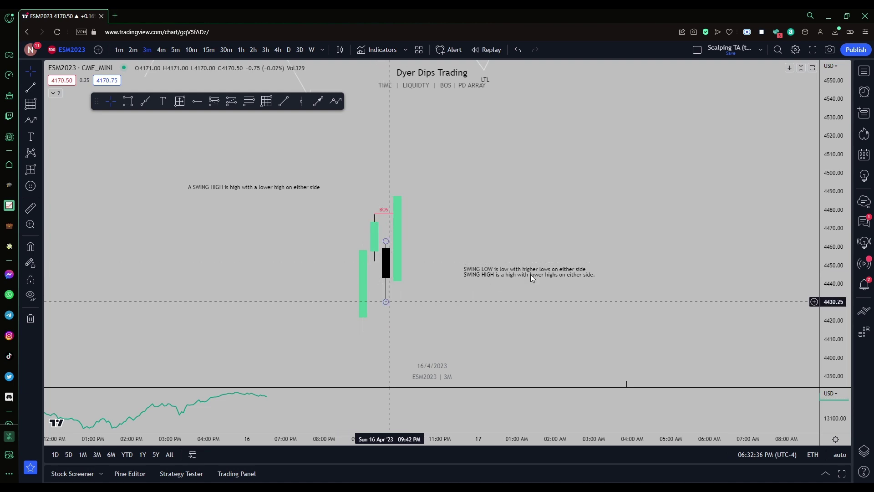
pyautogui.click(552, 285)
pyautogui.moveTo(551, 286); pyautogui.dragTo(591, 299)
# Draw a horizontal trend line from the black candle's low at 4430.50, extending past the last green candle, and label it "Swing Low"
pyautogui.click(284, 102)
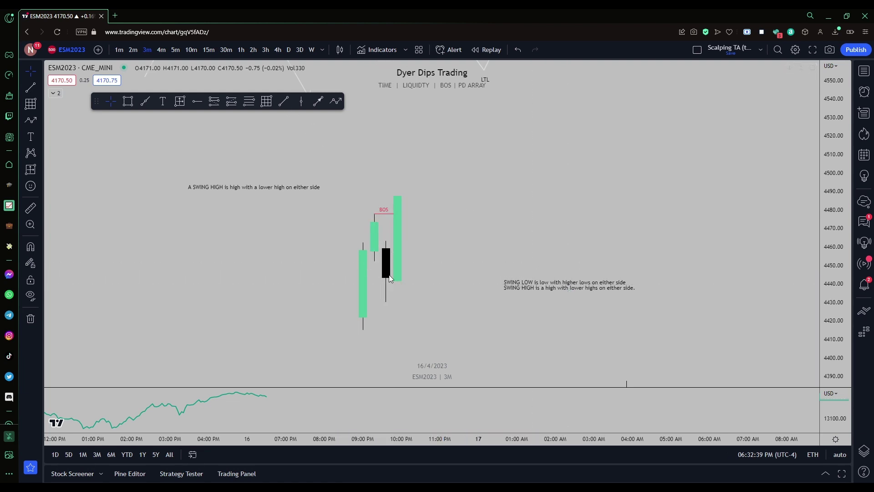
pyautogui.click(384, 301)
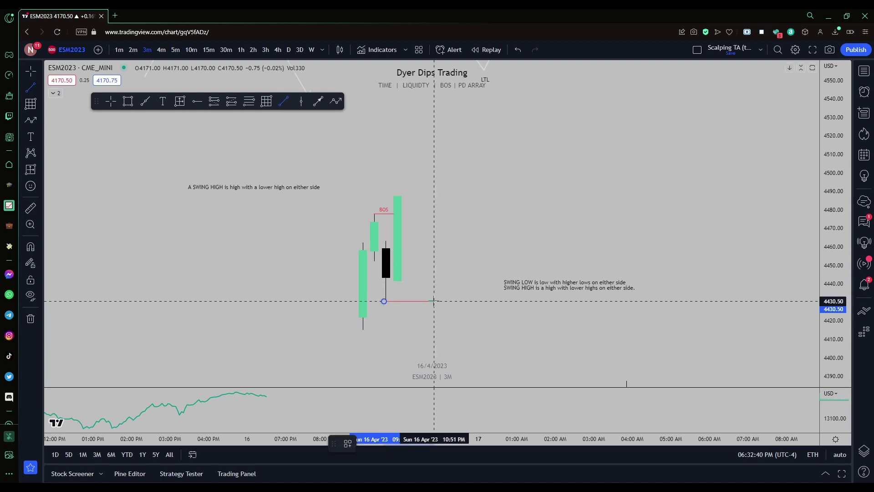
pyautogui.click(434, 301)
pyautogui.rightClick(434, 300)
pyautogui.moveTo(471, 329)
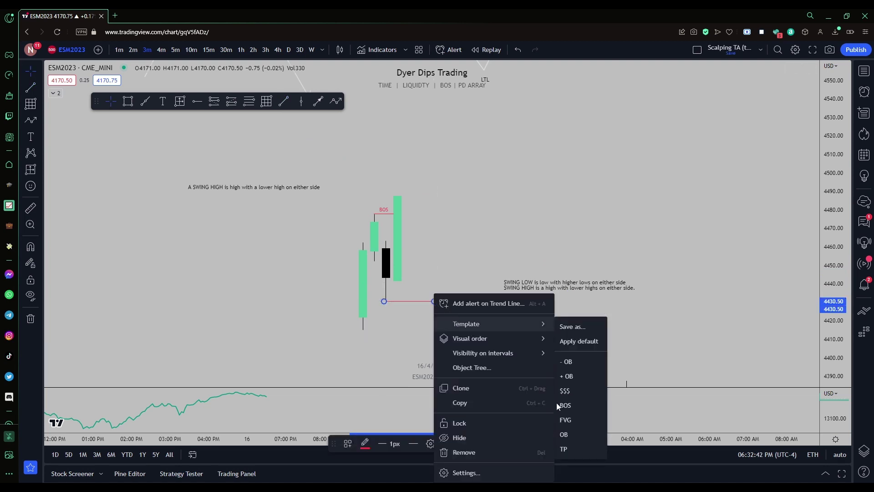
pyautogui.click(479, 469)
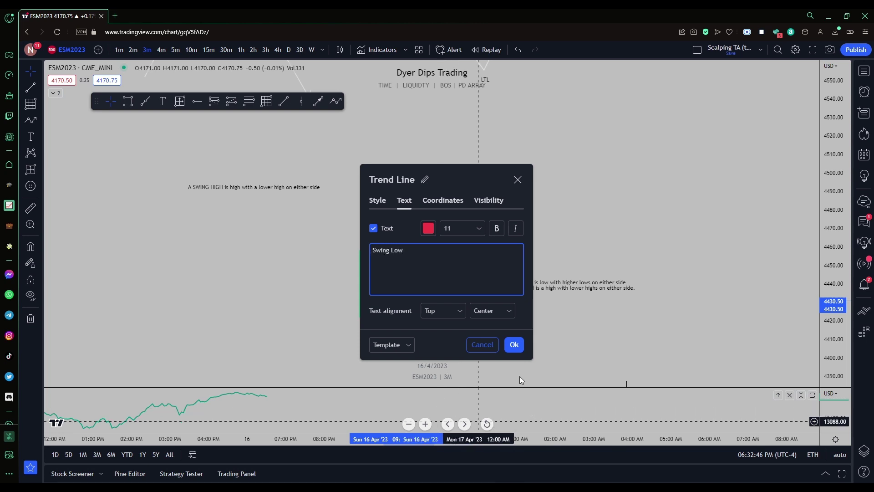
pyautogui.click(513, 344)
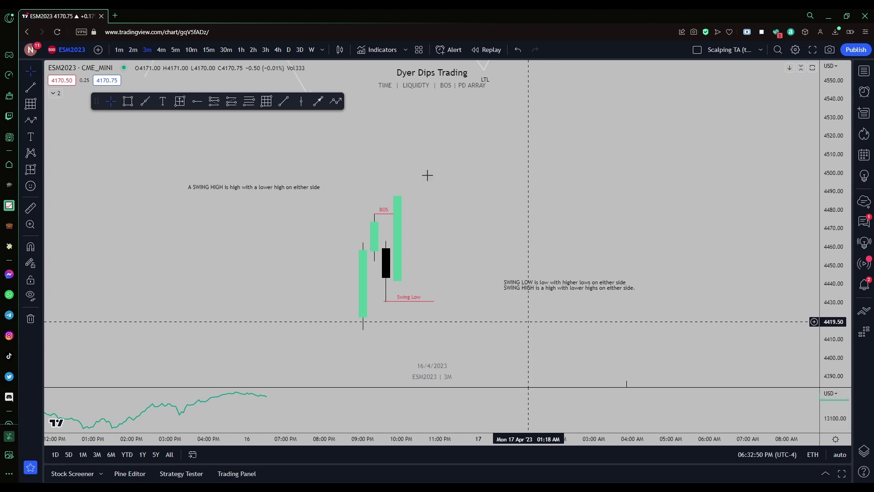
# Draw a zigzag arrow path beside the candles, rising to 4478.00, falling to about 4430, and rising to 4488.75
pyautogui.click(335, 101)
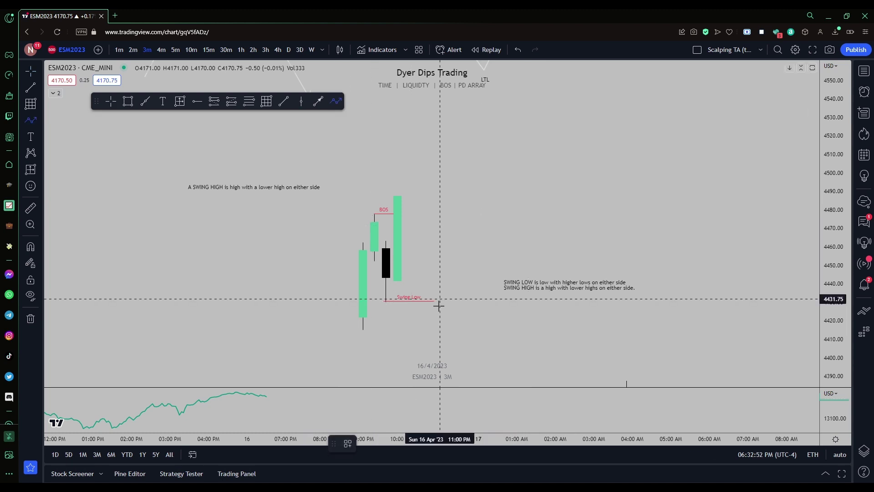
pyautogui.click(438, 325)
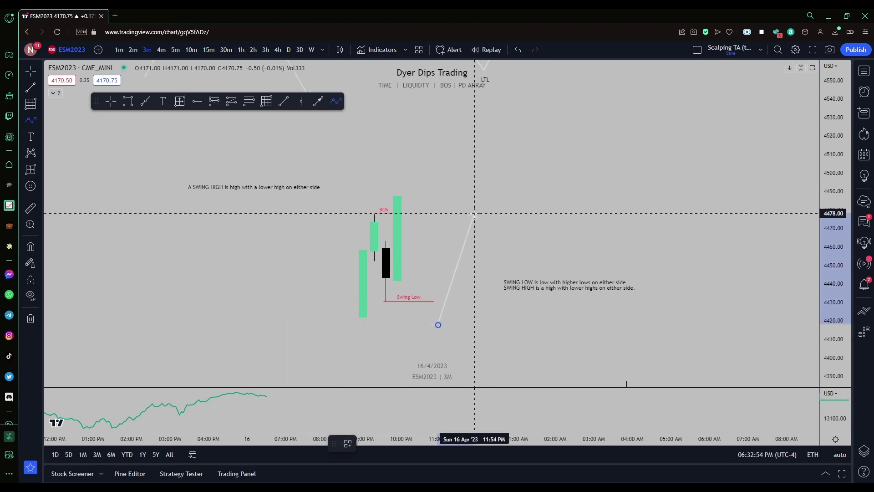
pyautogui.click(474, 213)
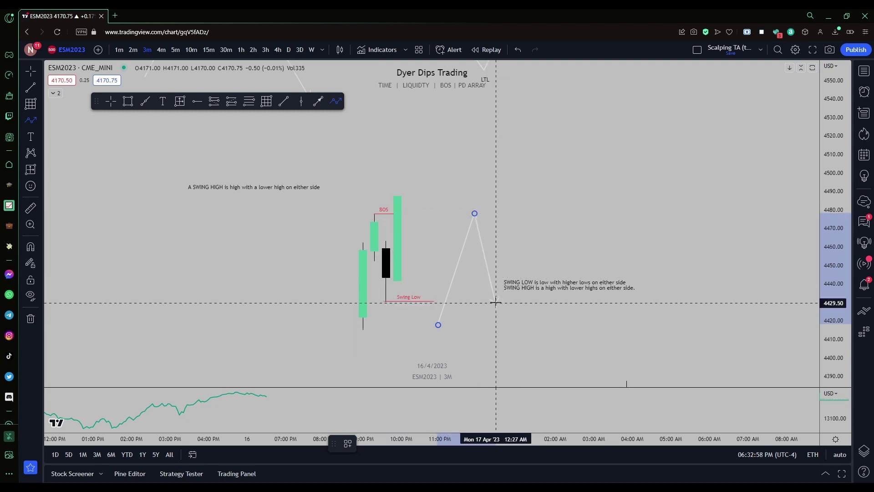
pyautogui.click(495, 300)
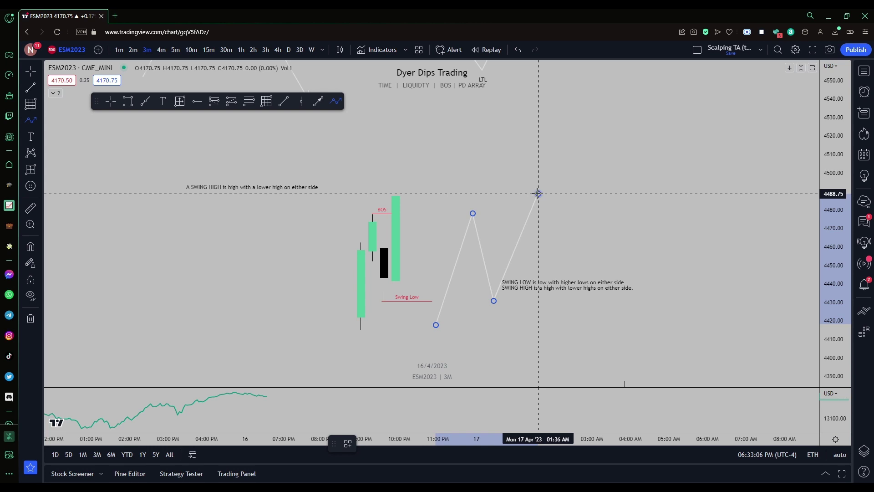
pyautogui.doubleClick(538, 194)
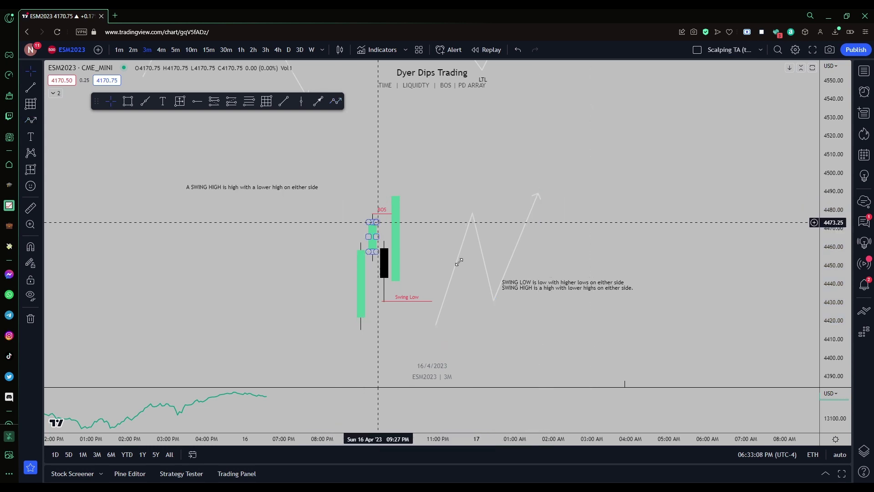
# Draw a continuation path from the arrow's end, dipping to about 4460 and rising to 4513.50, and undo it
pyautogui.click(538, 195)
pyautogui.click(561, 247)
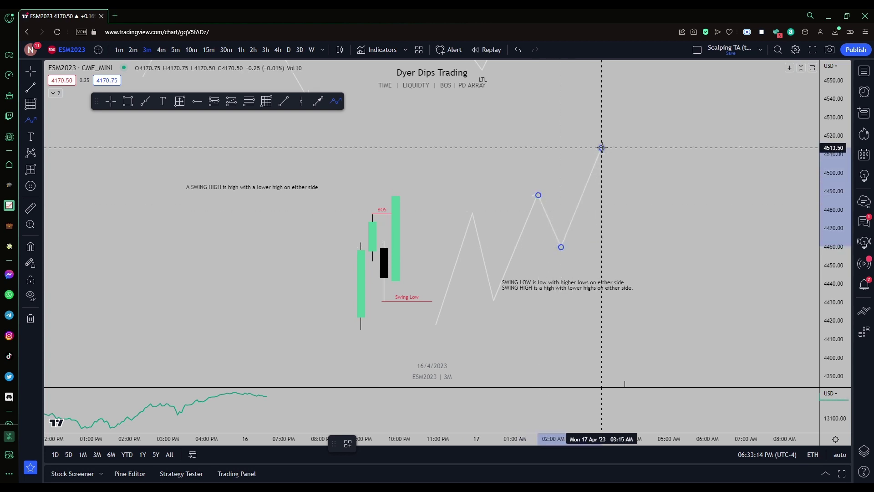
pyautogui.doubleClick(601, 148)
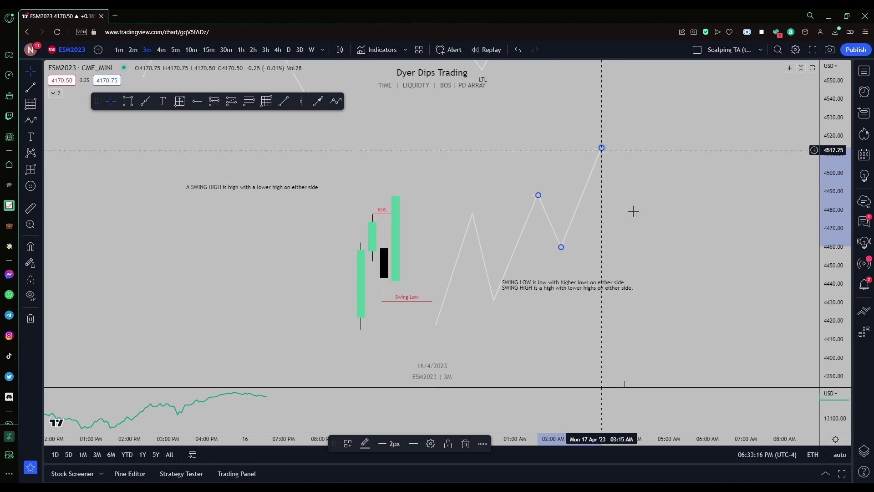
pyautogui.hotkey('ctrl', 'z')
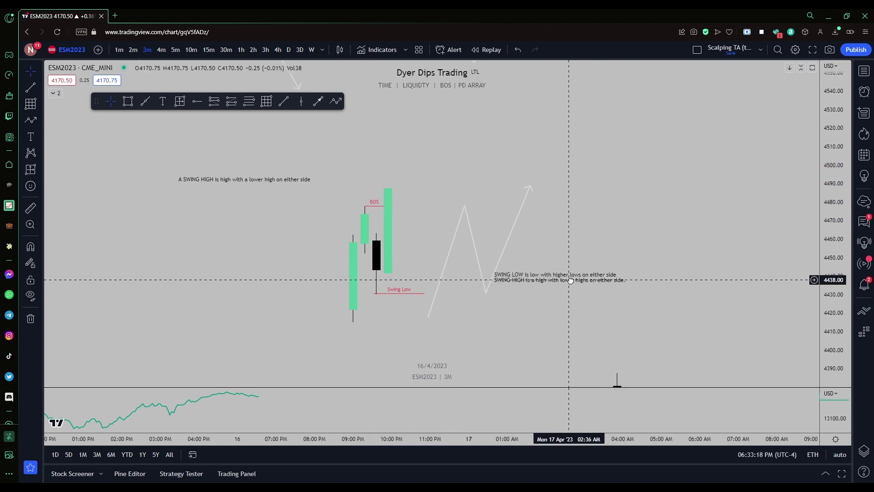
# Move the SWING LOW and SWING HIGH definition note clear of the zigzag path, and delete the Swing Low line
pyautogui.moveTo(570, 279); pyautogui.dragTo(630, 293)
pyautogui.click(399, 293)
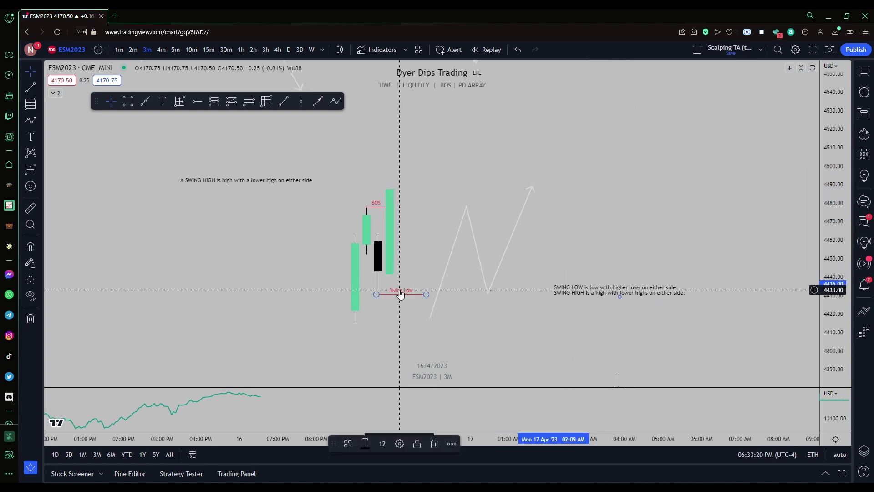
pyautogui.click(404, 296)
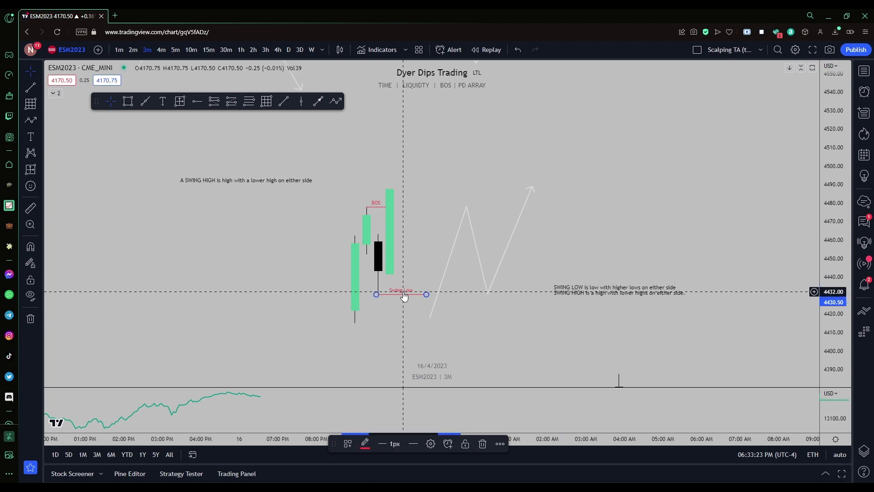
pyautogui.press('Delete')
# Reuse the existing Displacement Low line by bringing it over to the black candle's low in the example
pyautogui.click(172, 251)
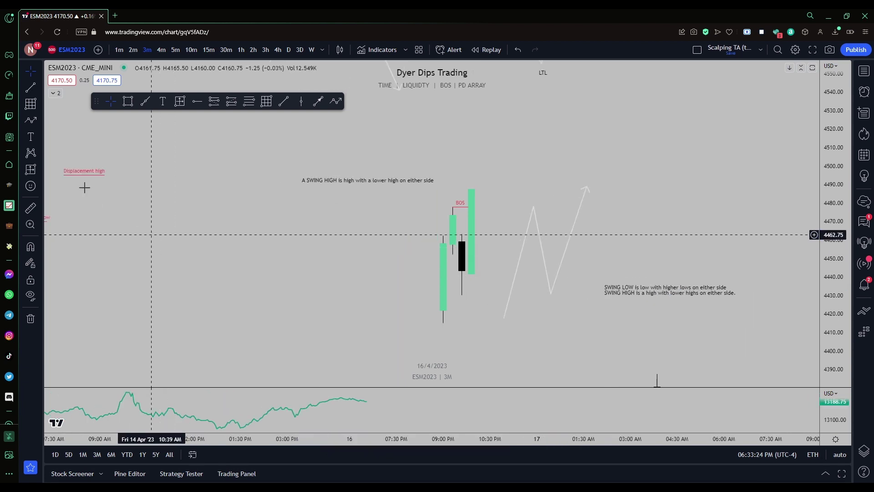
pyautogui.moveTo(56, 221); pyautogui.dragTo(115, 228)
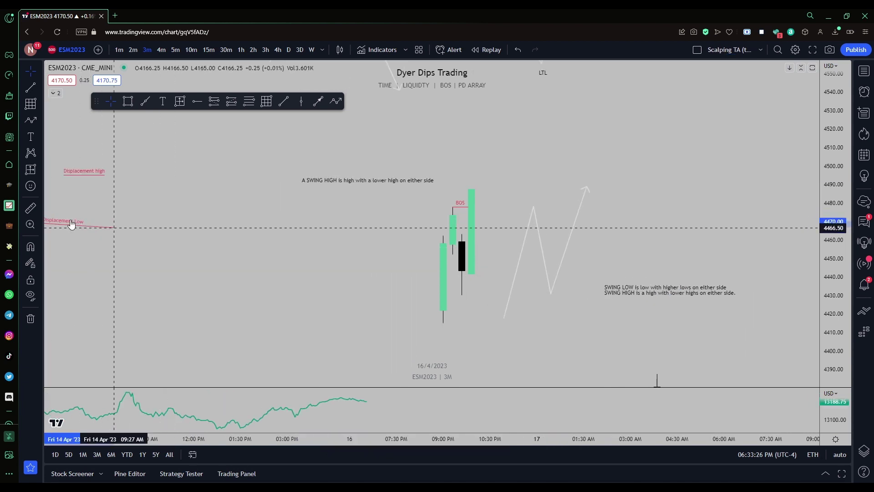
pyautogui.click(85, 226)
pyautogui.moveTo(445, 279)
pyautogui.mouseDown()
pyautogui.moveTo(500, 302)
pyautogui.moveTo(531, 290)
pyautogui.moveTo(510, 316)
pyautogui.moveTo(469, 315)
pyautogui.mouseUp()
# Delete the zigzag path and align the Displacement Low line horizontally with the black candle's low at 4430.50
pyautogui.click(553, 293)
pyautogui.click(547, 285)
pyautogui.press('Delete')
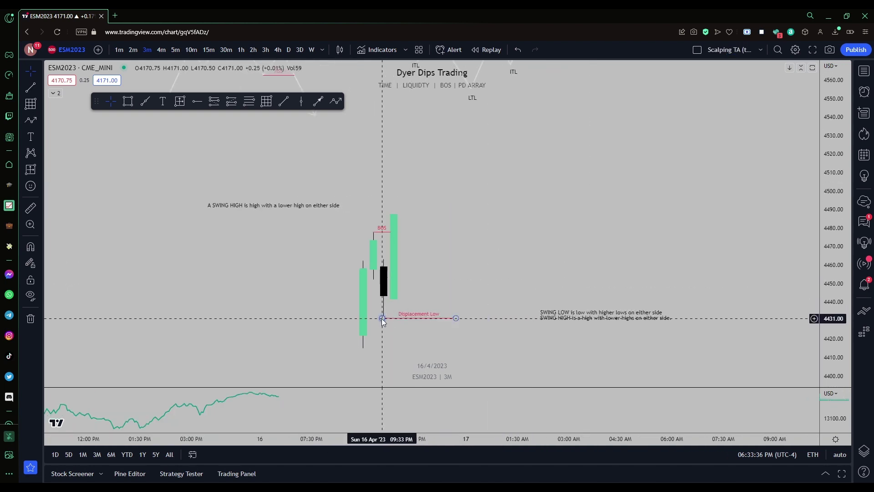
pyautogui.moveTo(383, 318); pyautogui.dragTo(383, 320)
pyautogui.moveTo(458, 318); pyautogui.dragTo(457, 321)
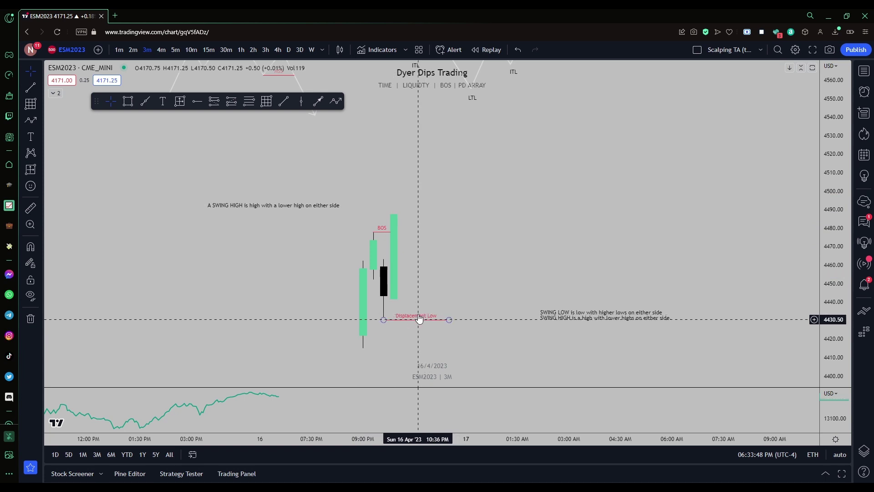
# Copy the BOS line in the SWING HIGH example to the earlier green candle's high at 4326.75, ending at the next green candle
pyautogui.moveTo(411, 257); pyautogui.dragTo(411, 274)
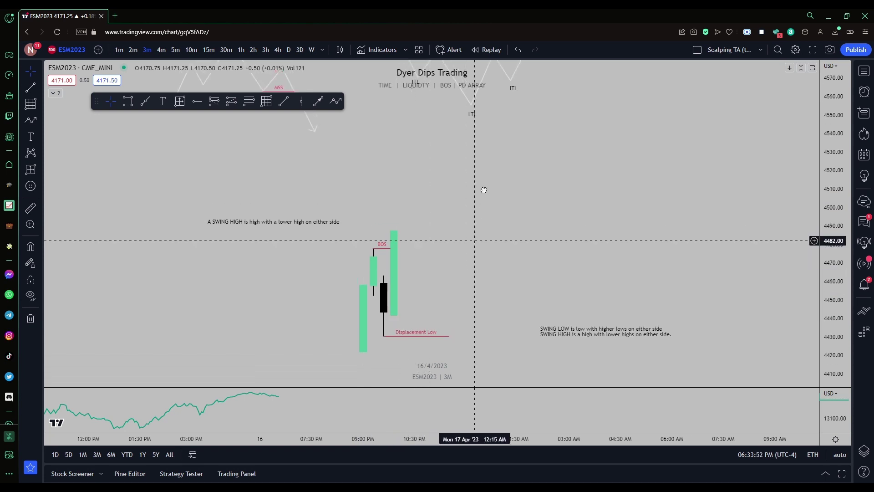
pyautogui.moveTo(463, 275); pyautogui.dragTo(474, 179)
pyautogui.moveTo(644, 201); pyautogui.dragTo(813, 93)
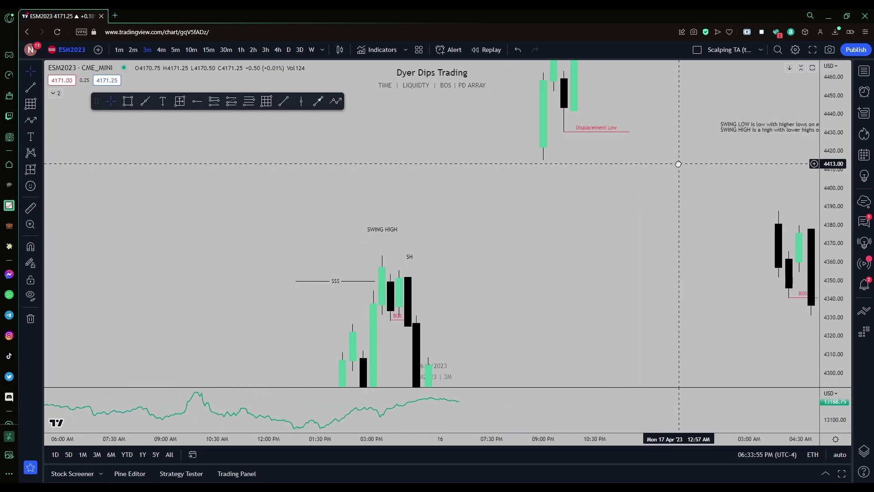
pyautogui.click(408, 257)
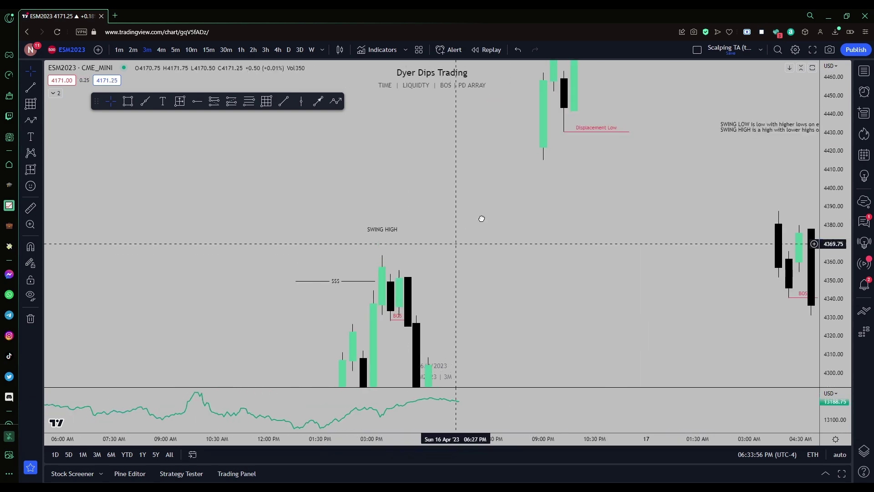
pyautogui.moveTo(480, 217); pyautogui.dragTo(531, 167)
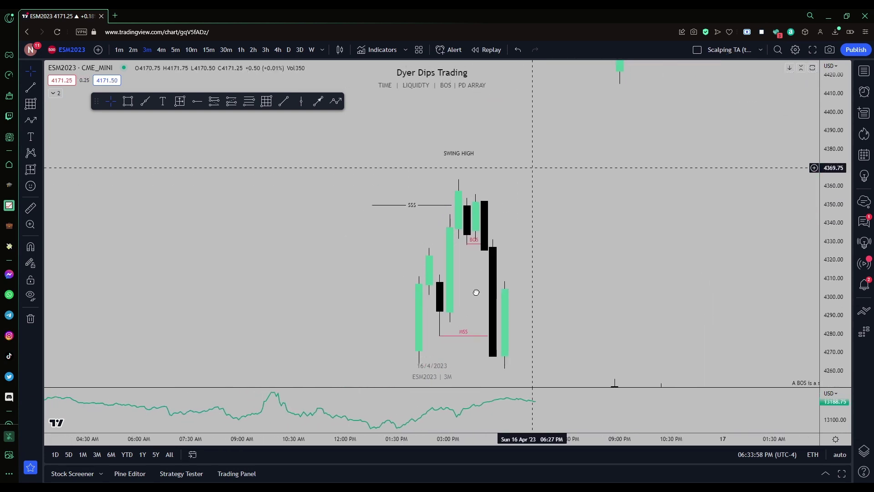
pyautogui.click(469, 335)
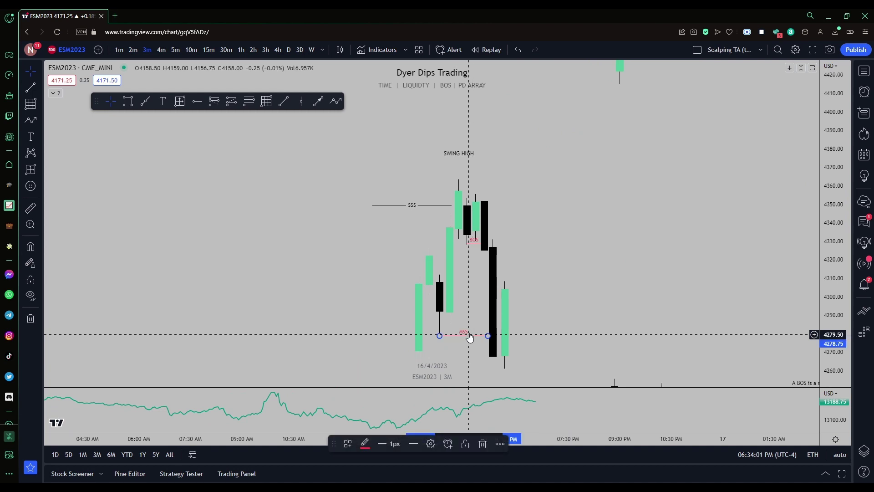
pyautogui.moveTo(522, 302); pyautogui.dragTo(518, 304)
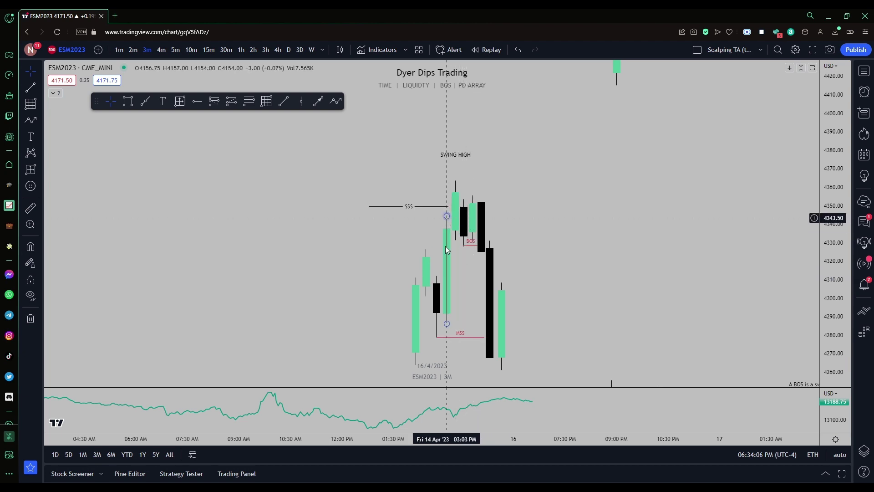
pyautogui.click(471, 244)
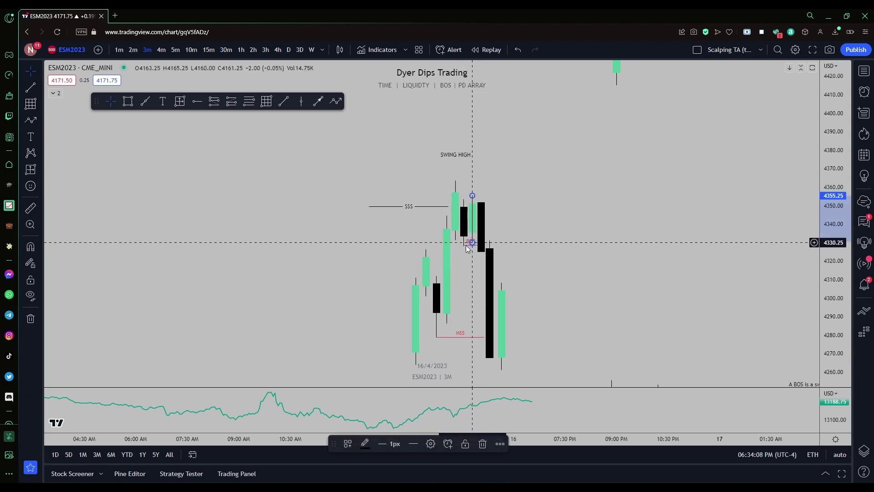
pyautogui.moveTo(465, 245); pyautogui.dragTo(427, 251)
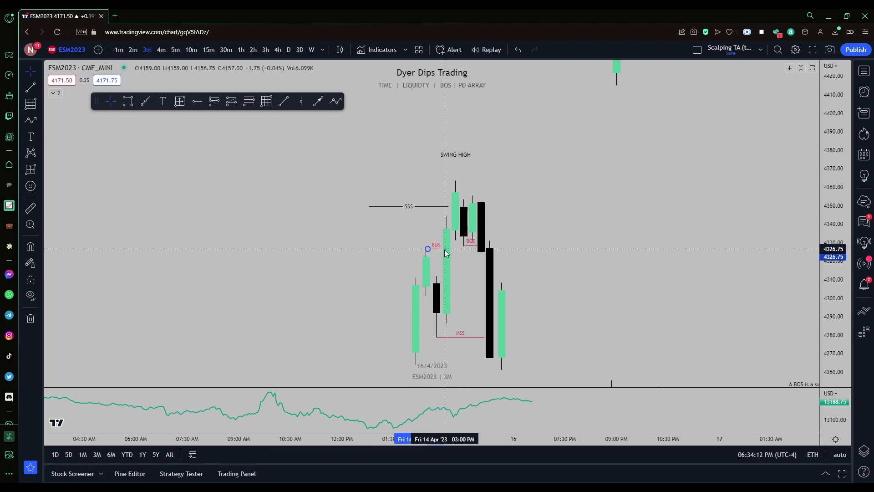
pyautogui.click(440, 260)
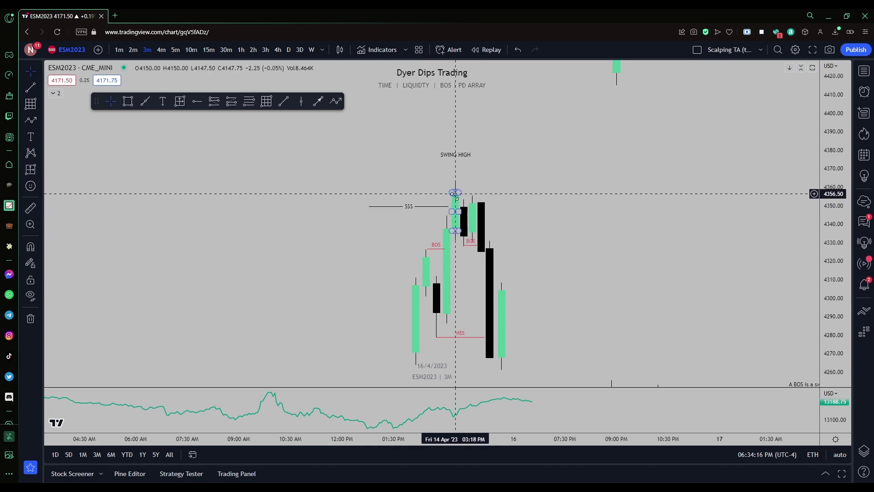
# Move the BOS line below the SWING HIGH aside into empty chart space, and return it to the black candle's low
pyautogui.hscroll(2, 485, 180)
pyautogui.hscroll(1, 485, 180)
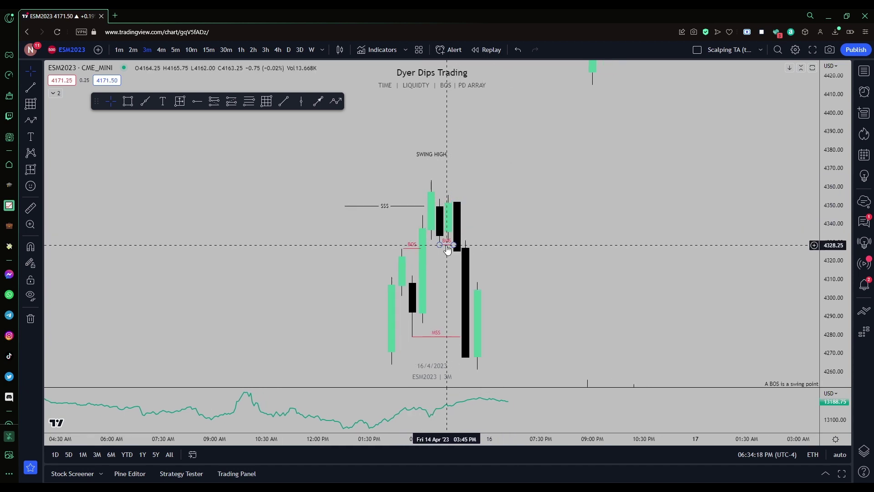
pyautogui.moveTo(451, 243); pyautogui.dragTo(529, 237)
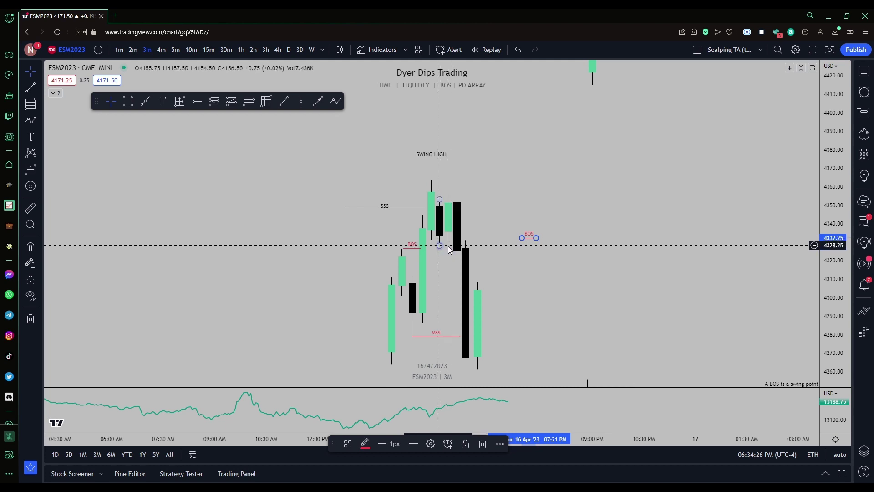
pyautogui.moveTo(528, 241)
pyautogui.mouseDown()
pyautogui.moveTo(472, 244)
pyautogui.moveTo(452, 226)
pyautogui.moveTo(454, 240)
pyautogui.moveTo(440, 246)
pyautogui.mouseUp()
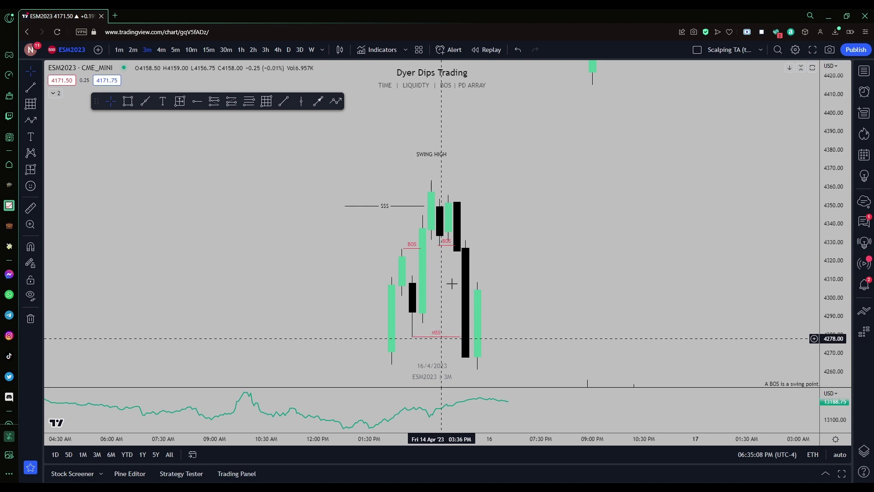
pyautogui.moveTo(468, 302); pyautogui.dragTo(470, 349)
pyautogui.click(449, 351)
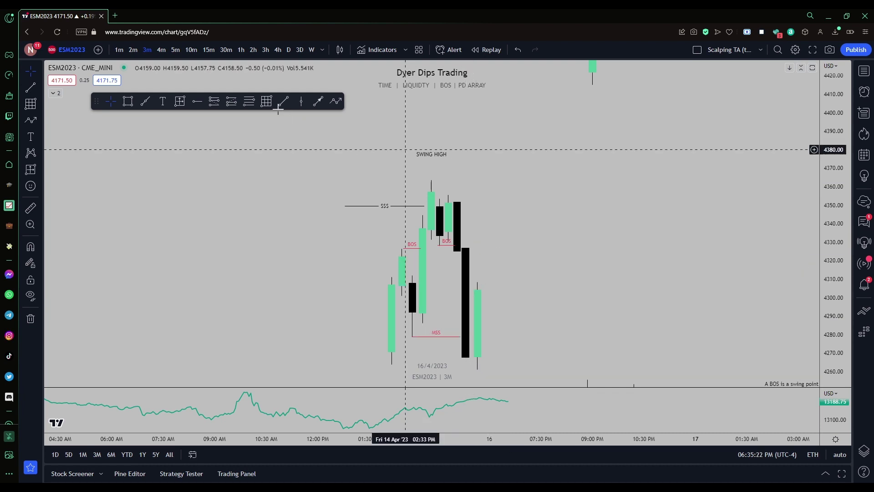
# Draw a box over the price gap from the upper black candle's low at 4325.00 to the last green candle's high, about 4308
pyautogui.click(266, 101)
pyautogui.click(457, 251)
pyautogui.click(506, 262)
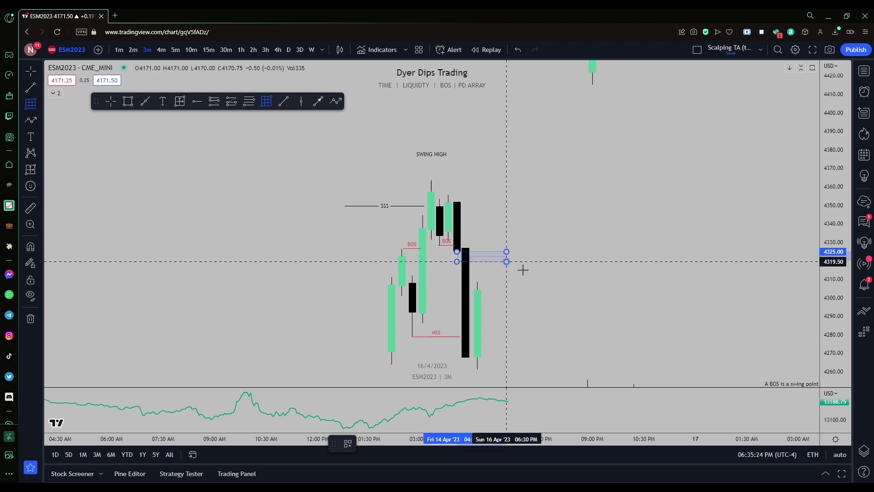
pyautogui.click(538, 282)
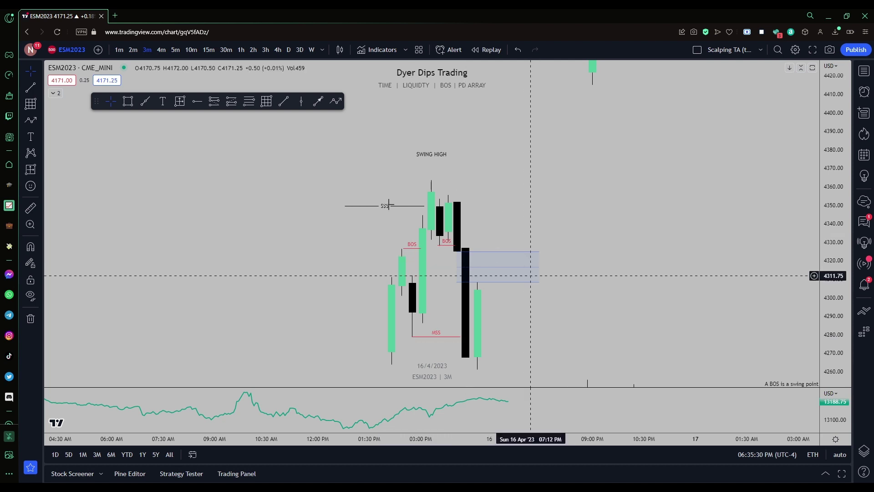
# Draw a Fib Retracement from the second green peak at 4355.75 to the last candle's low at 4261.00, and delete it
pyautogui.click(249, 101)
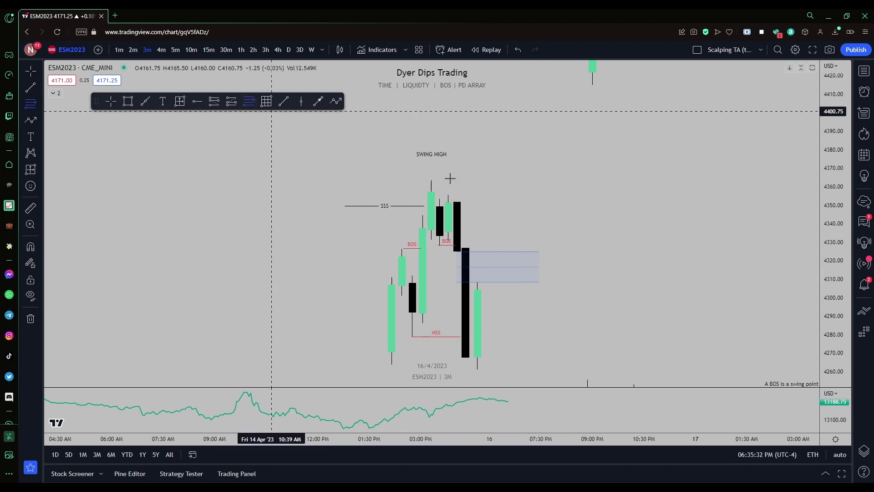
pyautogui.click(448, 195)
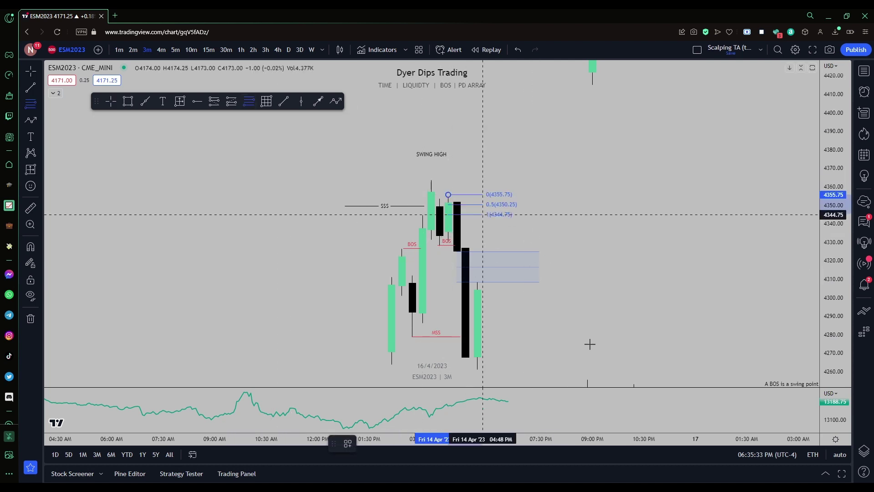
pyautogui.click(603, 369)
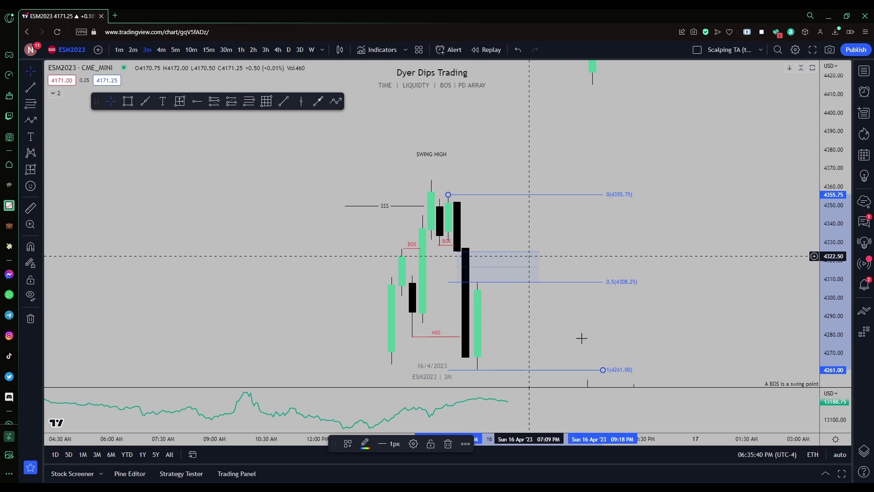
pyautogui.press('Delete')
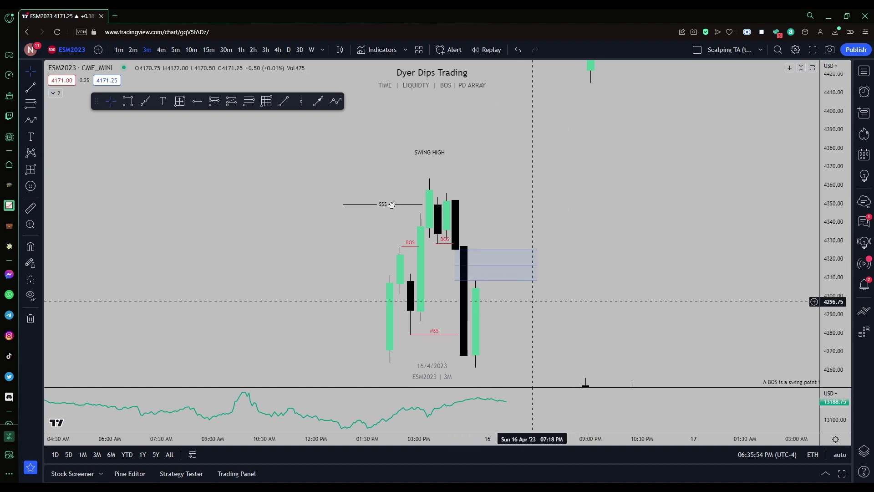
# Draw an arrow path from the price gap box down to about 4254.50, and undo it
pyautogui.moveTo(447, 206); pyautogui.dragTo(436, 199)
pyautogui.click(476, 261)
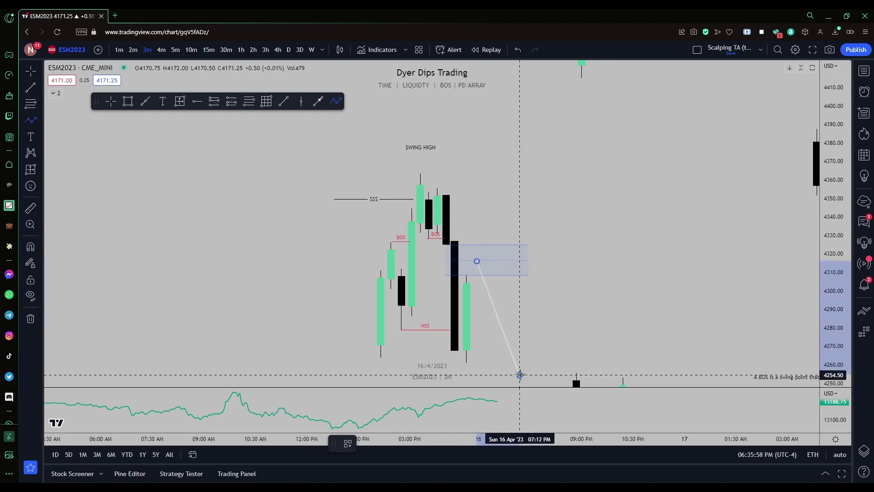
pyautogui.click(519, 374)
pyautogui.moveTo(558, 288); pyautogui.dragTo(557, 286)
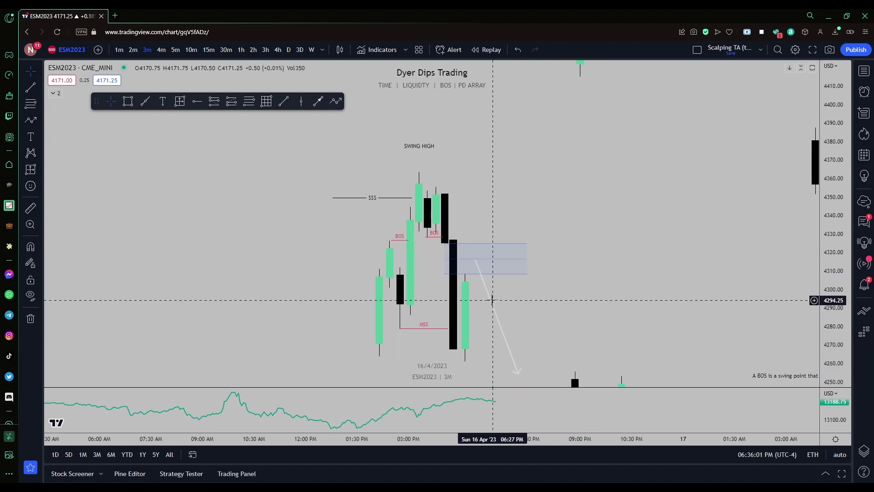
pyautogui.hotkey('ctrl', 'z')
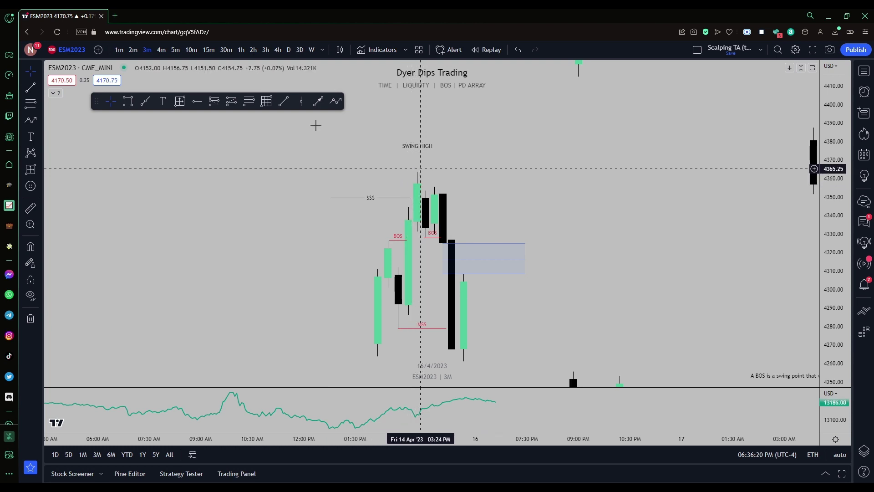
# Add an ITH text label at 4365.75 above the highest candle in the SWING HIGH example
pyautogui.click(163, 101)
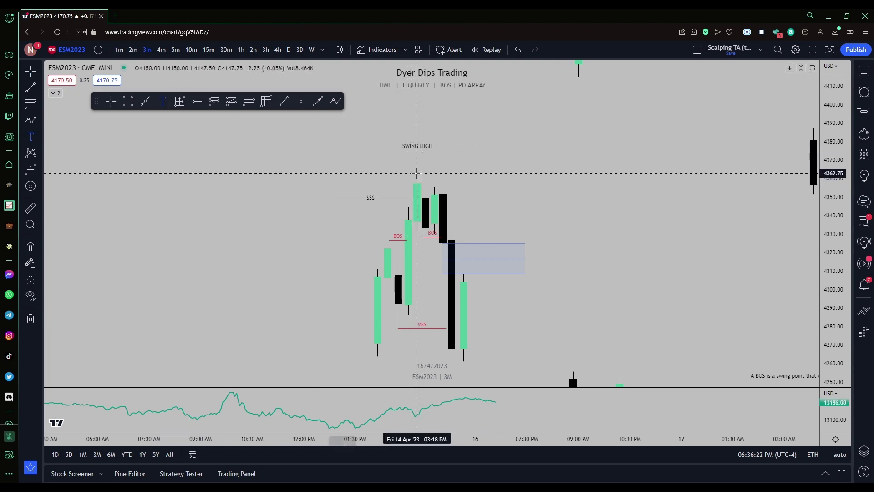
pyautogui.click(422, 169)
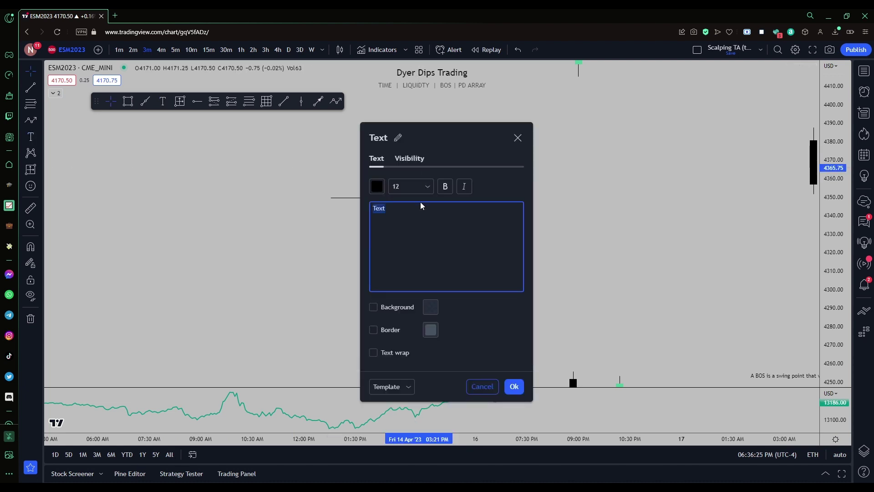
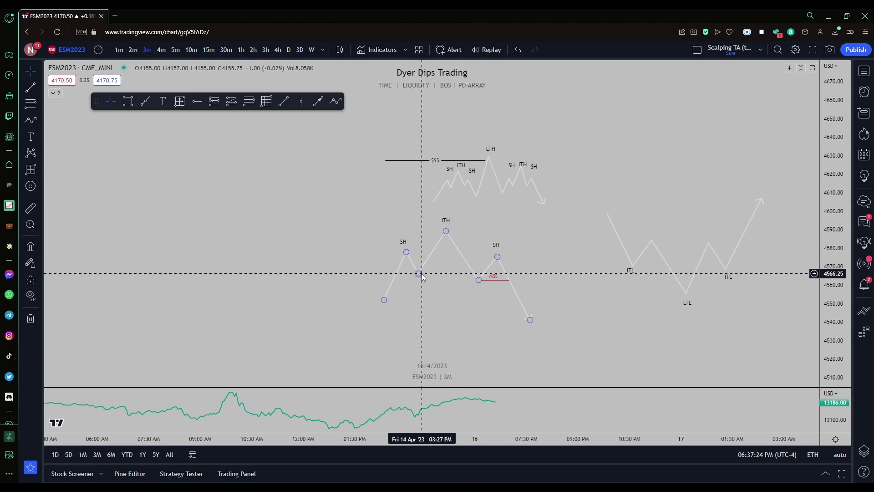
# Raise the lower path's low after the ITH to about 4566 and realign the MSS line horizontally with it at 4566.00
pyautogui.click(480, 279)
pyautogui.moveTo(480, 280); pyautogui.dragTo(478, 285)
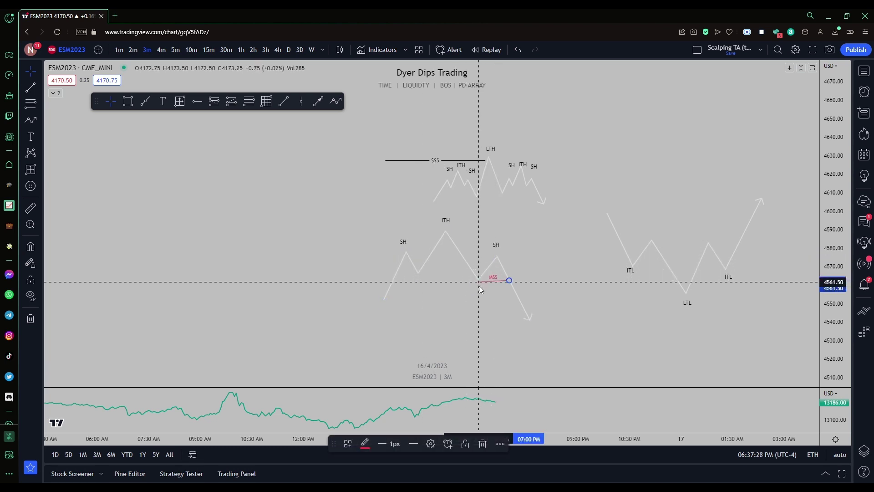
pyautogui.click(478, 276)
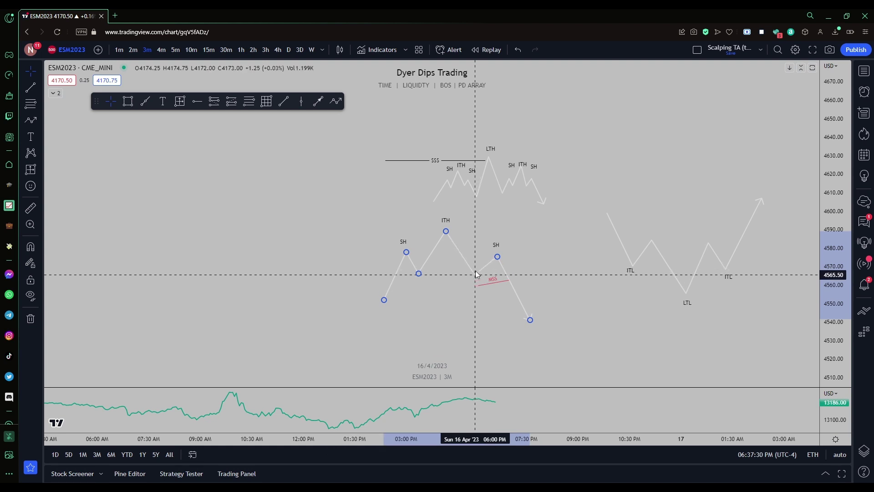
pyautogui.click(479, 286)
pyautogui.moveTo(479, 286); pyautogui.dragTo(508, 274)
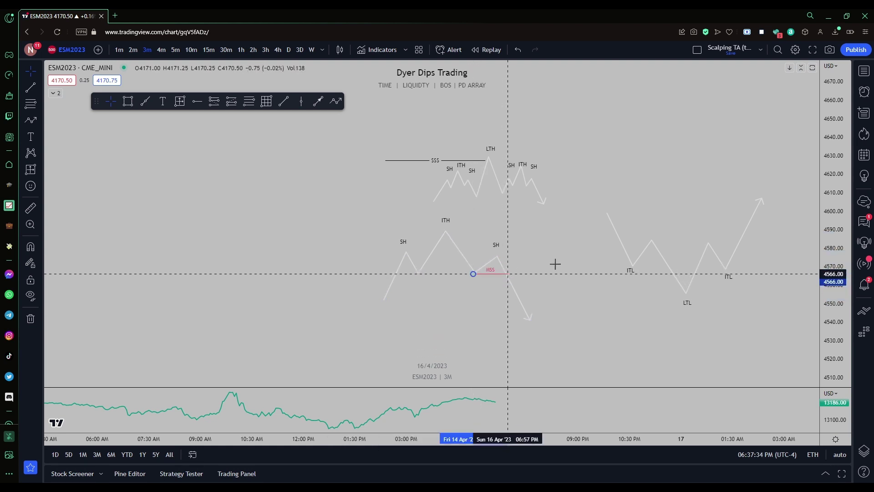
# Lower the lower path's second SH peak to about 4579 and recentre the SH and LTH labels above their peaks
pyautogui.click(495, 253)
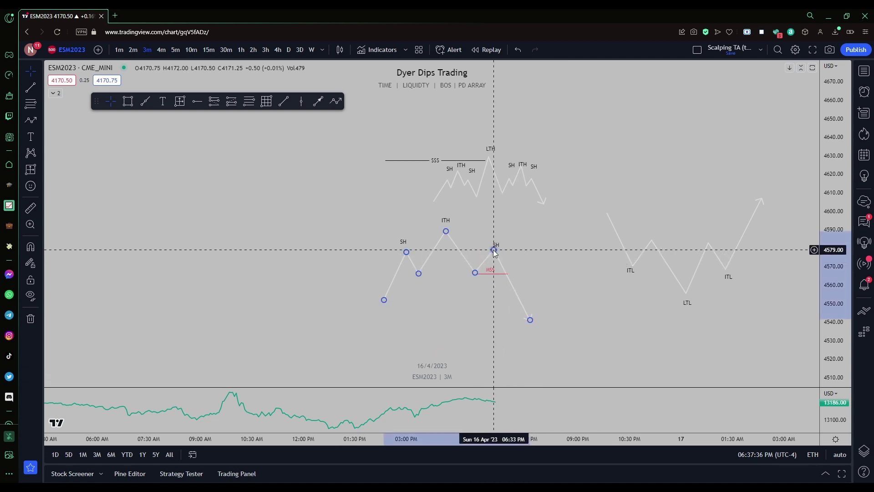
pyautogui.click(499, 248)
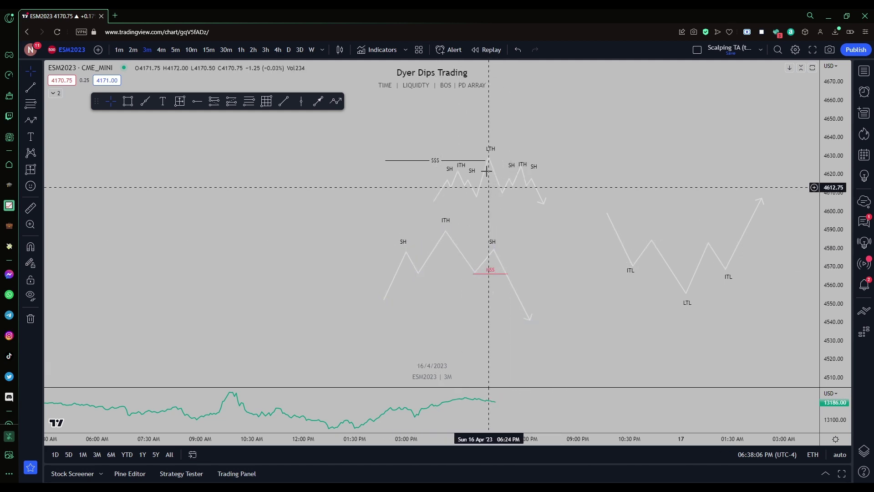
pyautogui.click(491, 151)
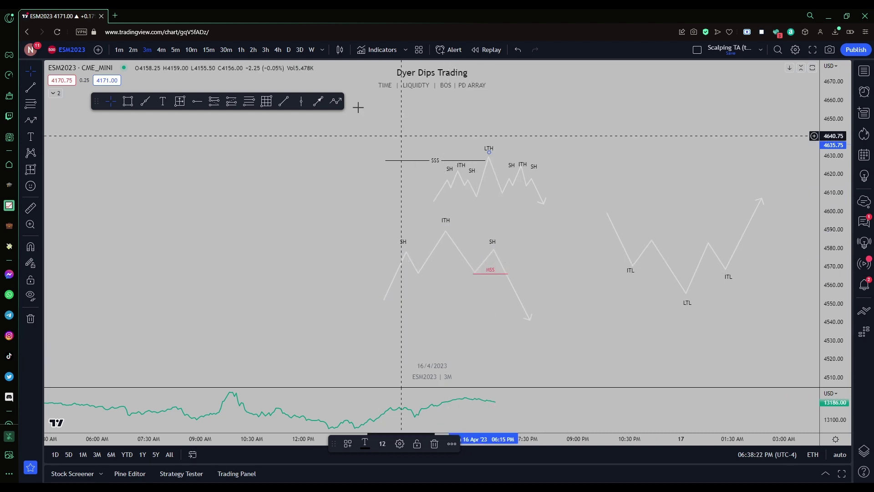
# Draw an arrow from beside the lower path's ITH peak up to the first ITH peak of the upper path
pyautogui.hotkey('alt', 't')
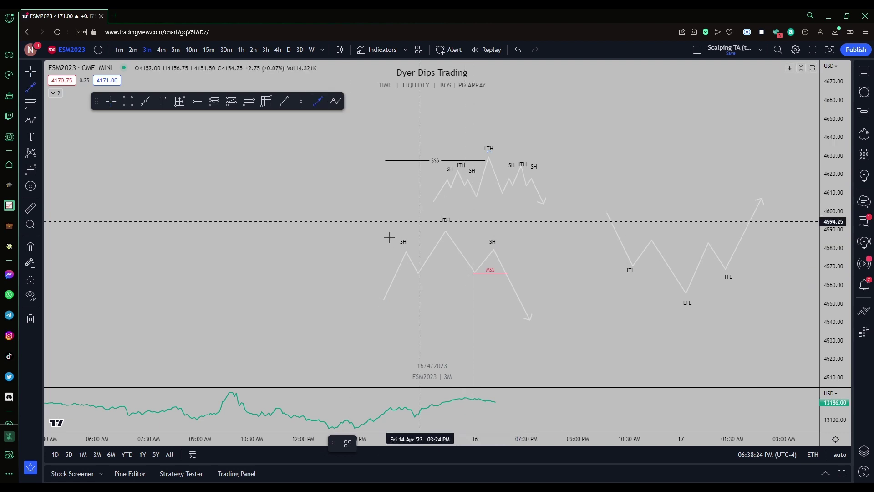
pyautogui.click(463, 240)
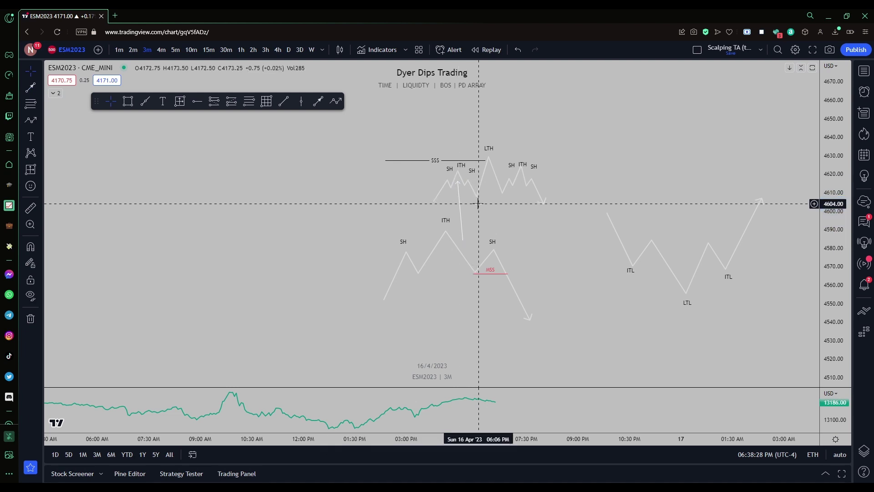
pyautogui.click(457, 181)
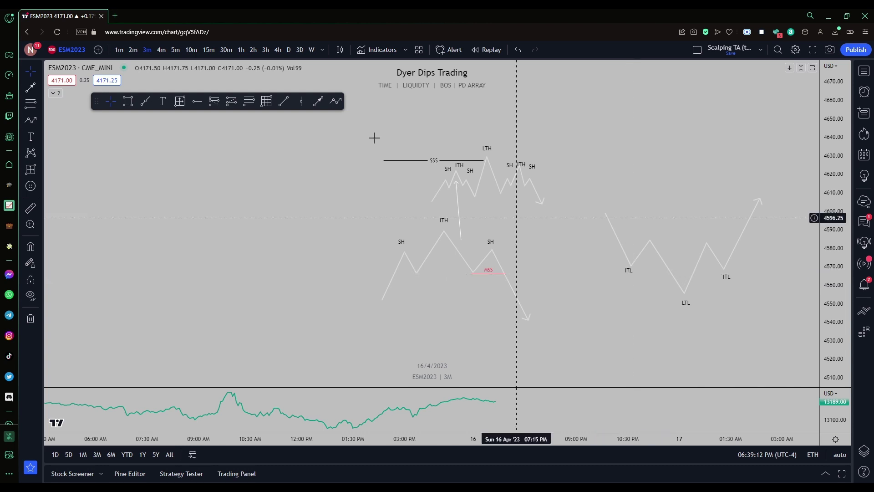
# Examine the ITL and LTL path, the Displacement Low candle example and the bearish BOS candle example
pyautogui.click(641, 262)
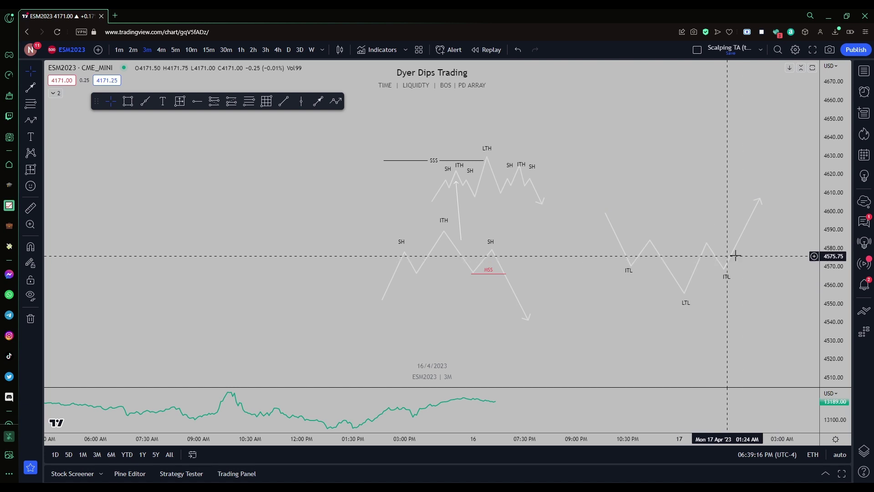
pyautogui.moveTo(751, 269); pyautogui.dragTo(733, 161)
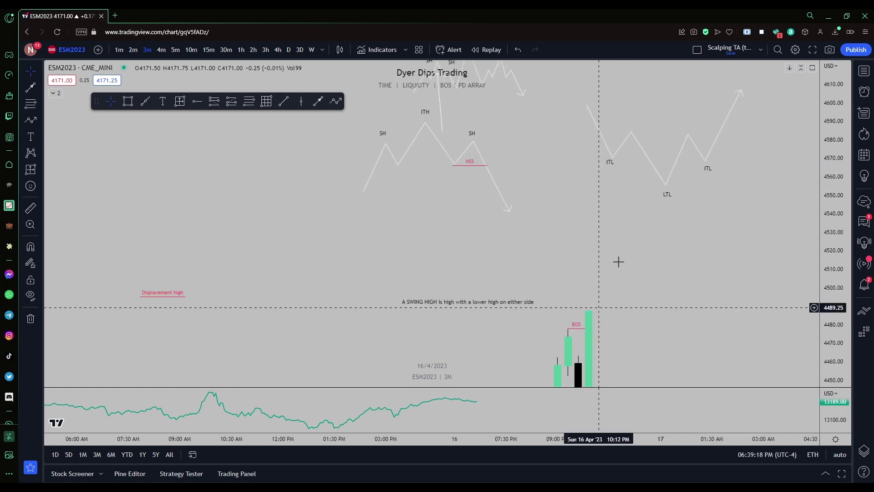
pyautogui.moveTo(590, 182); pyautogui.dragTo(490, 92)
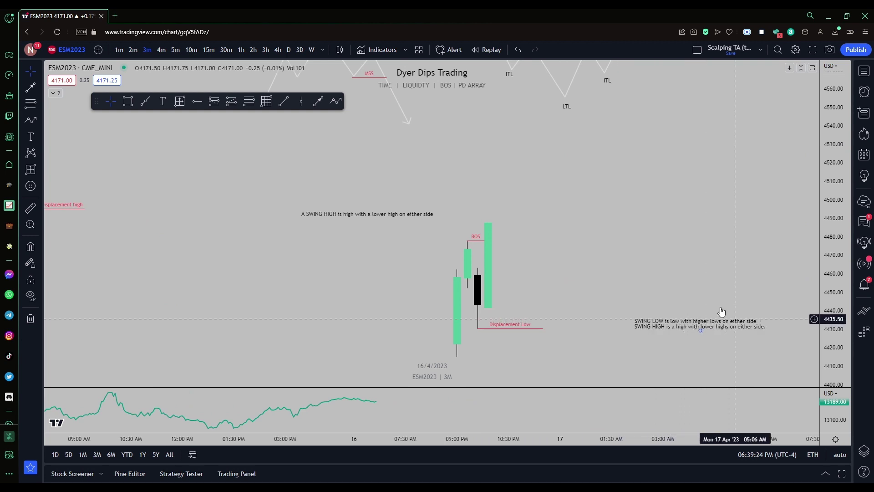
pyautogui.moveTo(607, 211); pyautogui.dragTo(607, 220)
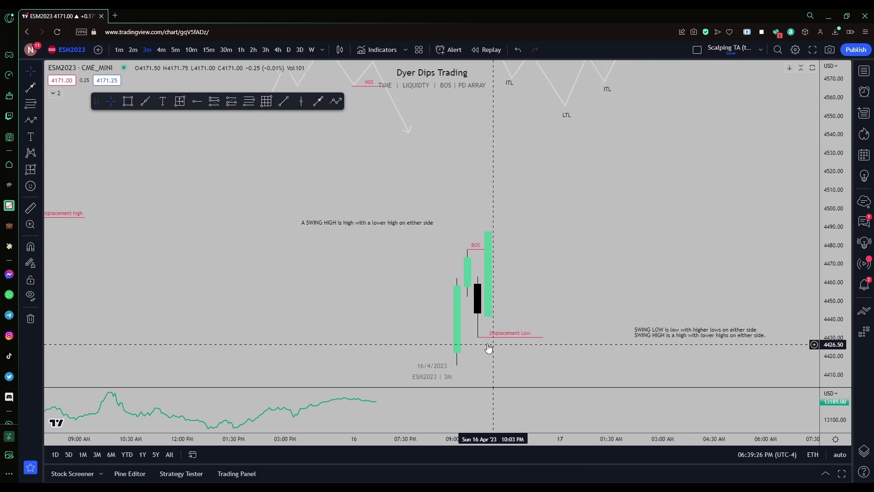
pyautogui.scroll(2, 569, 183)
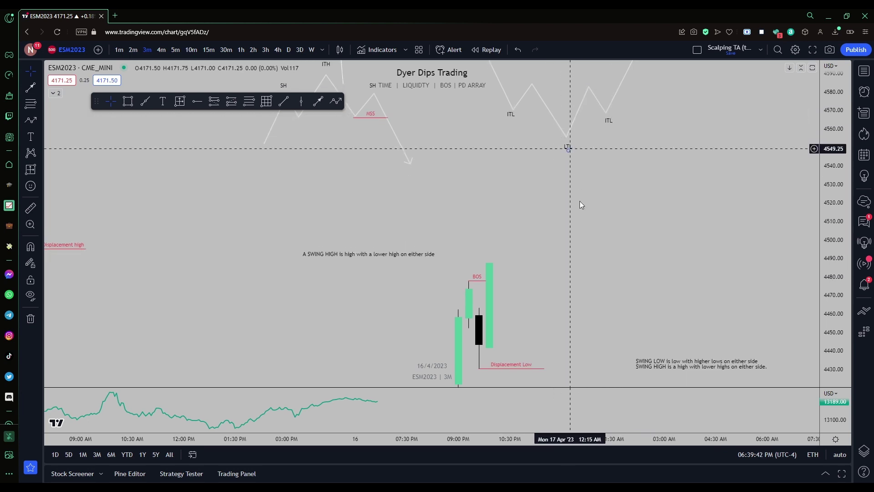
pyautogui.moveTo(585, 201); pyautogui.dragTo(564, 150)
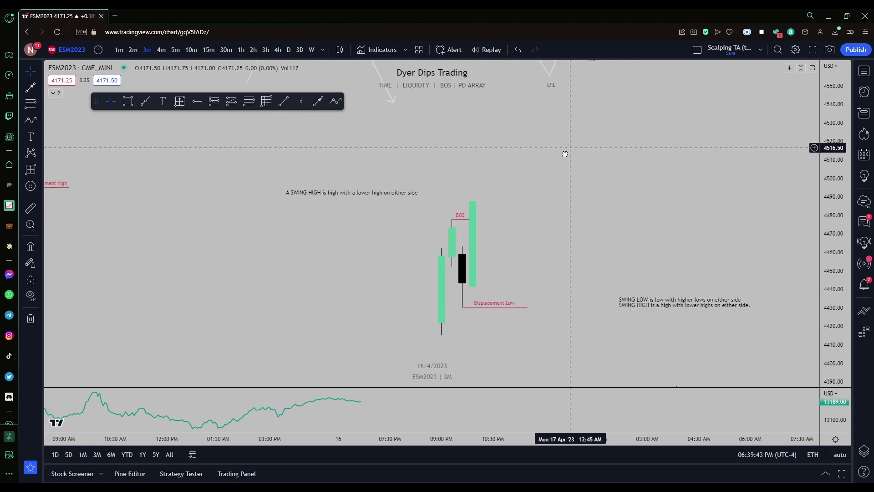
pyautogui.click(484, 328)
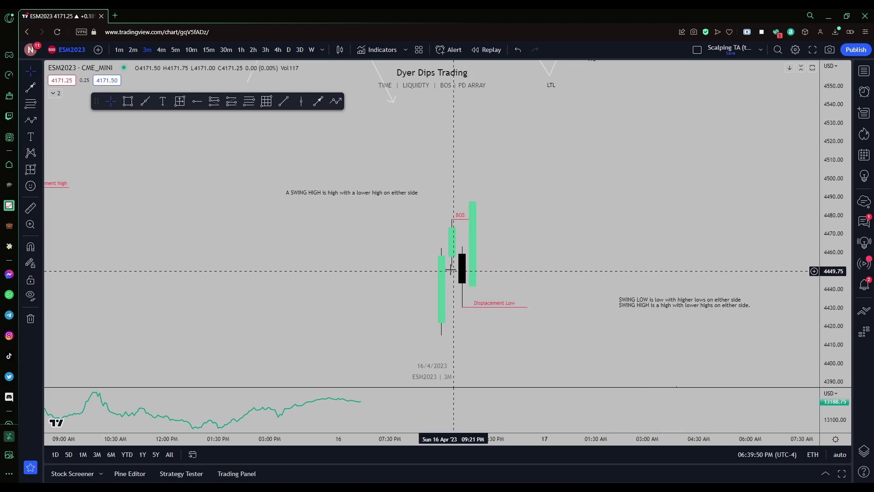
pyautogui.moveTo(679, 376); pyautogui.dragTo(540, 245)
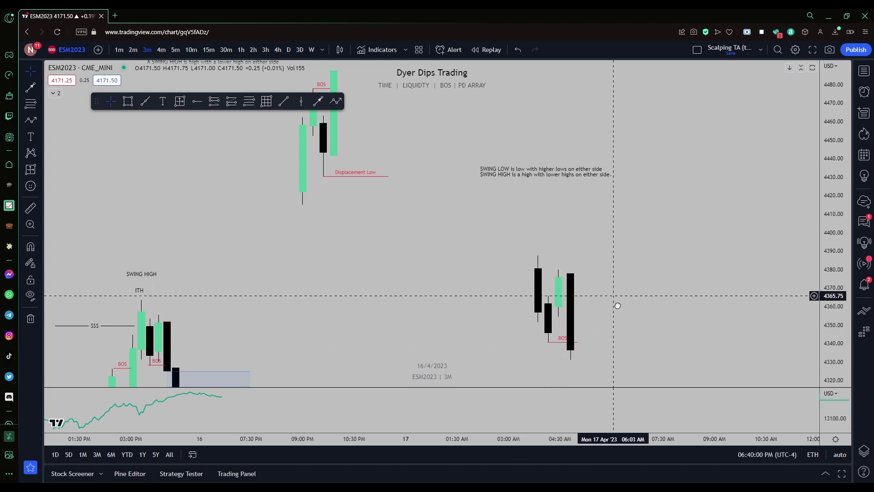
pyautogui.moveTo(617, 306); pyautogui.dragTo(622, 334)
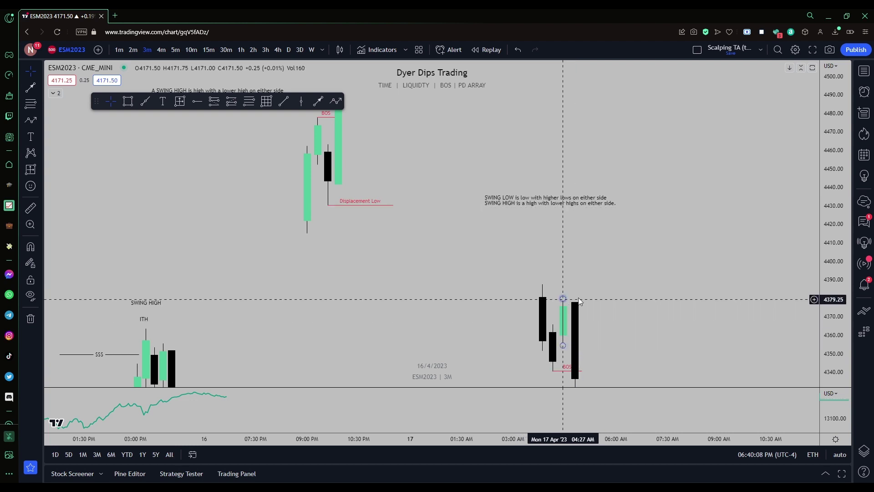
pyautogui.scroll(3, 519, 328)
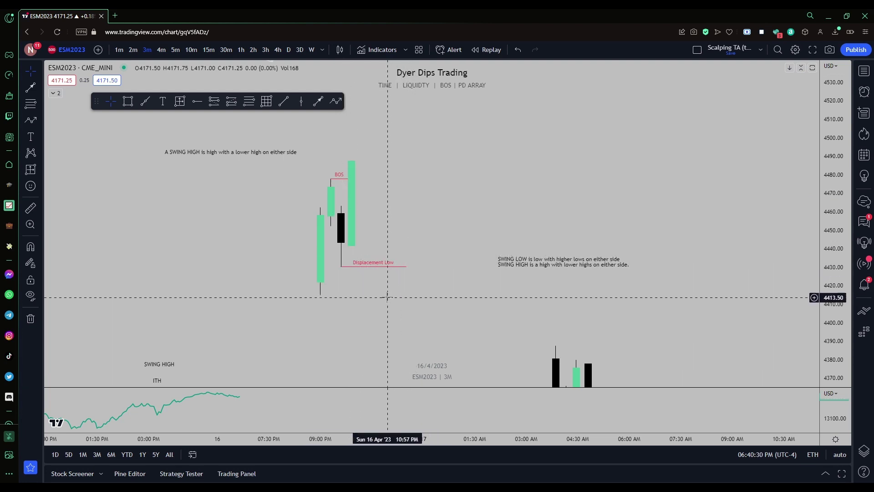
pyautogui.moveTo(403, 197); pyautogui.dragTo(421, 226)
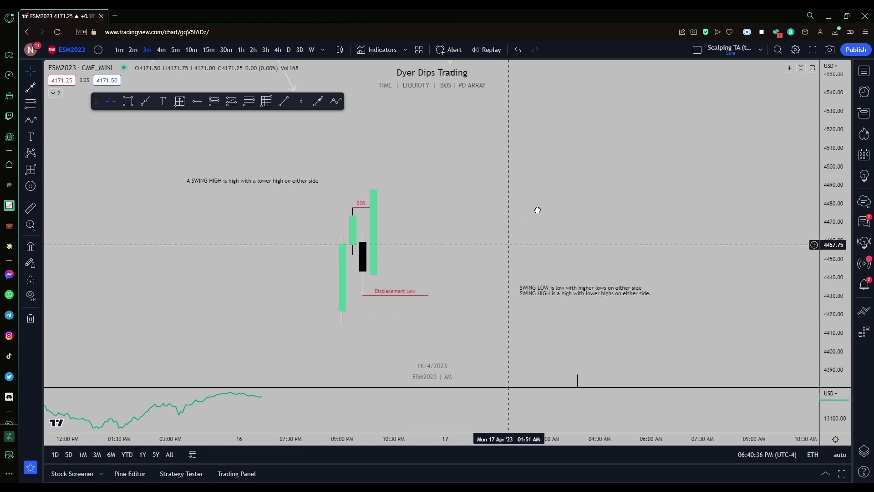
pyautogui.moveTo(536, 211)
pyautogui.mouseDown()
pyautogui.moveTo(565, 150)
pyautogui.moveTo(468, 194)
pyautogui.moveTo(503, 129)
pyautogui.mouseUp()
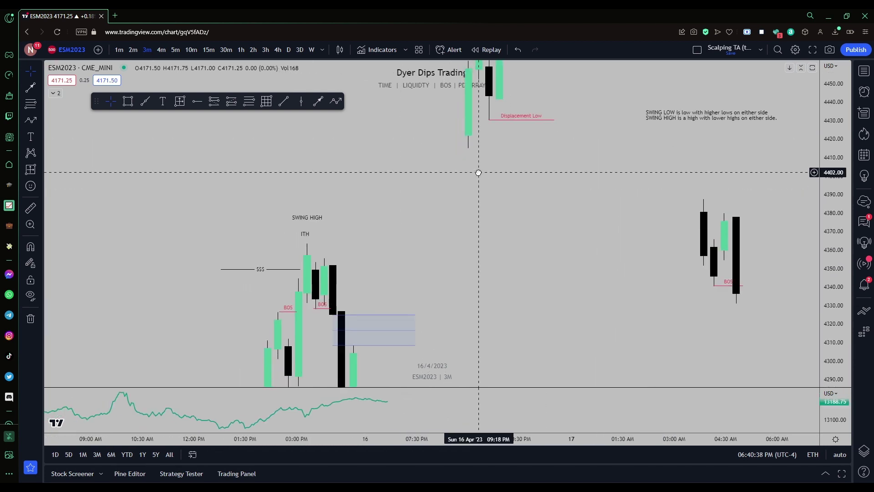
# Add an SH text label at about 4359 above the second peak of the SWING HIGH candle example
pyautogui.moveTo(343, 285); pyautogui.dragTo(370, 225)
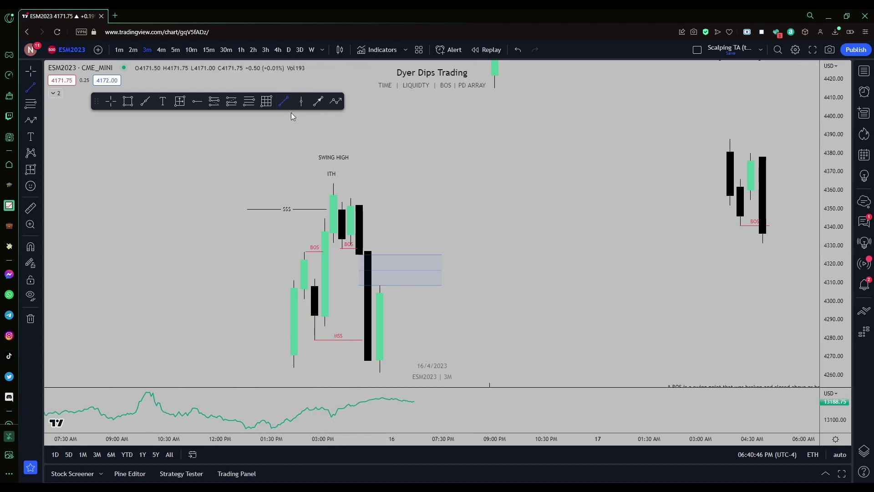
pyautogui.scroll(-2, 290, 117)
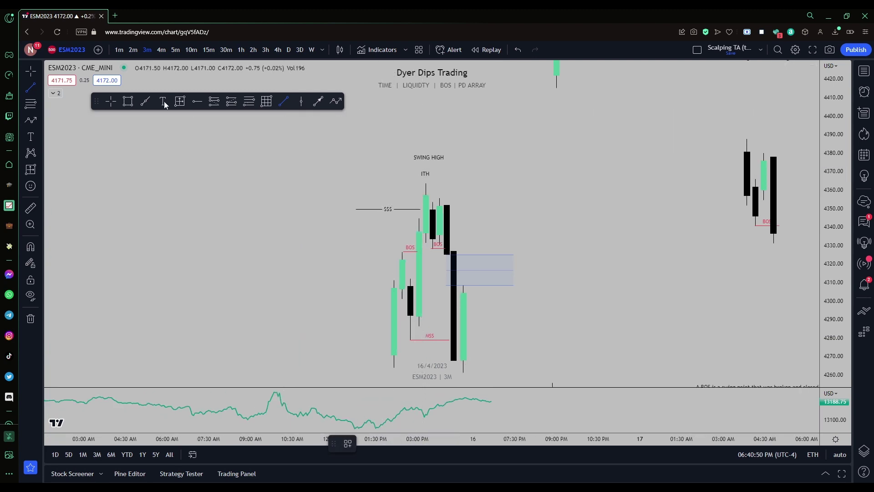
pyautogui.click(441, 191)
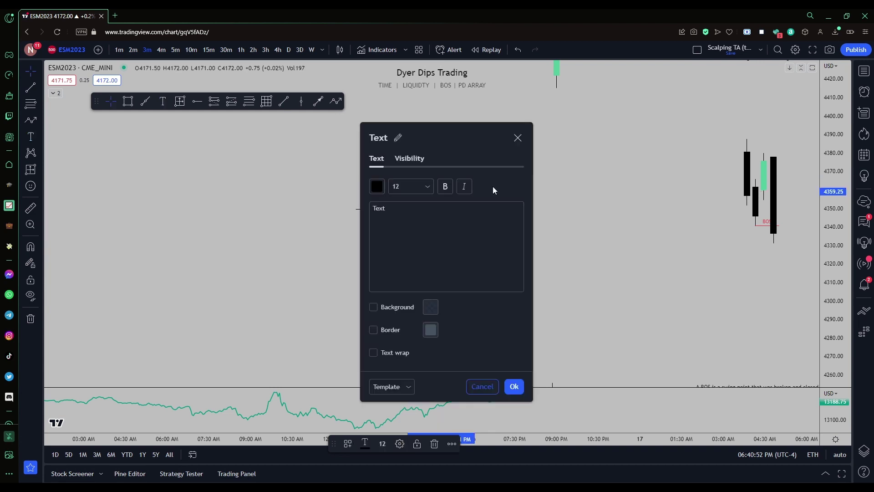
pyautogui.write('S')
pyautogui.write('$$')
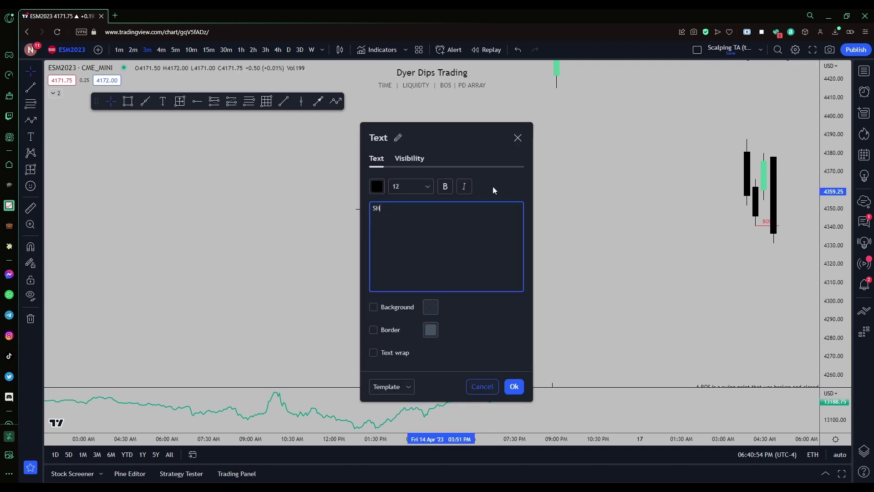
pyautogui.click(513, 386)
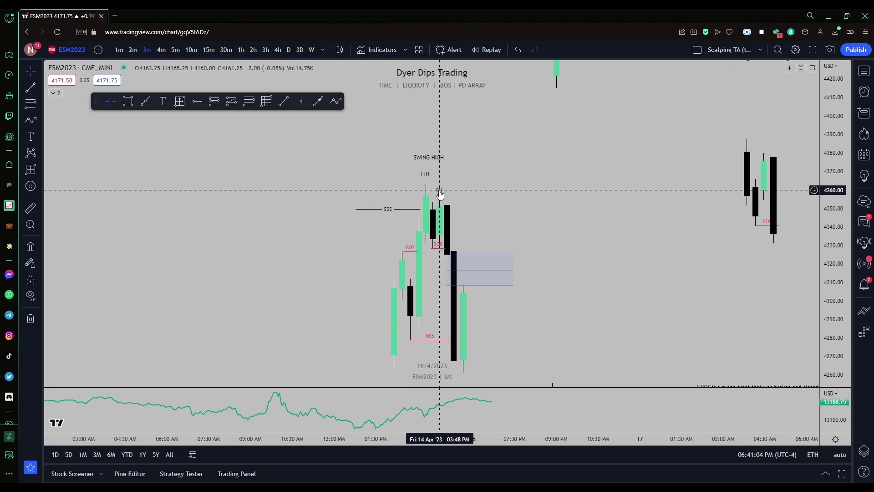
# Duplicate the SH label and place the copy at about 4333 above the earlier swing high where the first BOS line starts
pyautogui.click(439, 192)
pyautogui.click(439, 194)
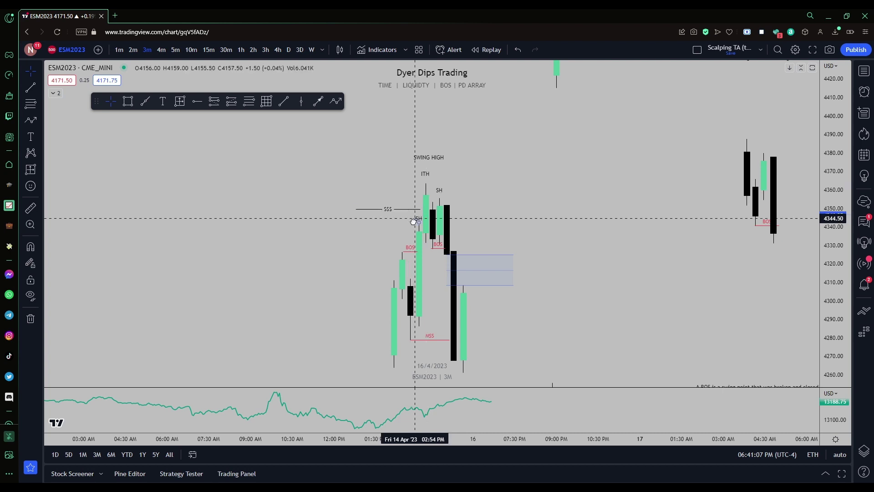
pyautogui.moveTo(403, 234); pyautogui.dragTo(401, 242)
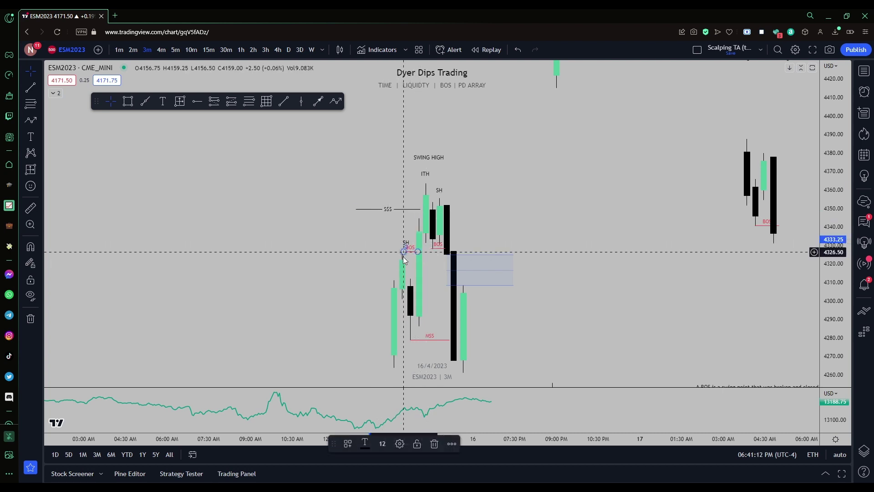
pyautogui.click(396, 271)
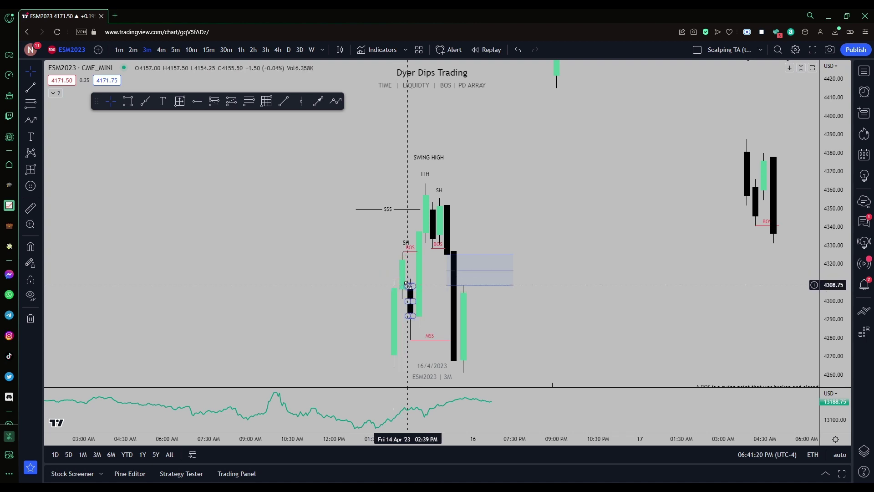
pyautogui.click(398, 244)
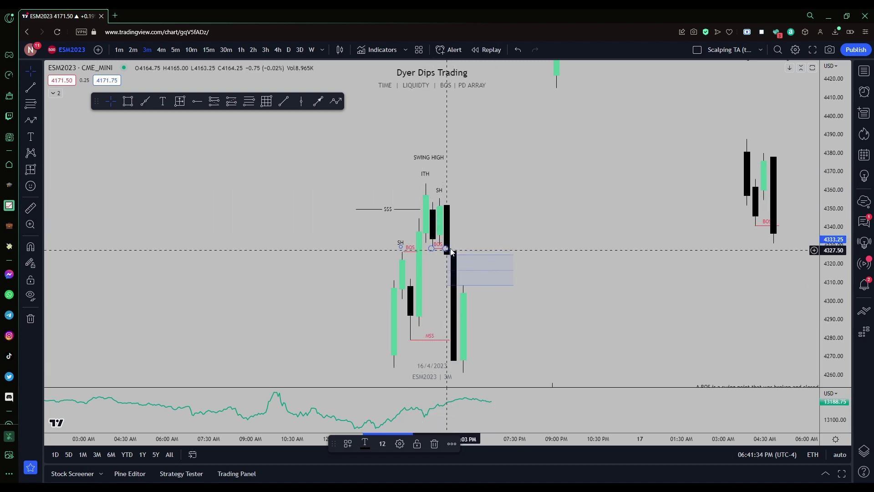
pyautogui.click(266, 101)
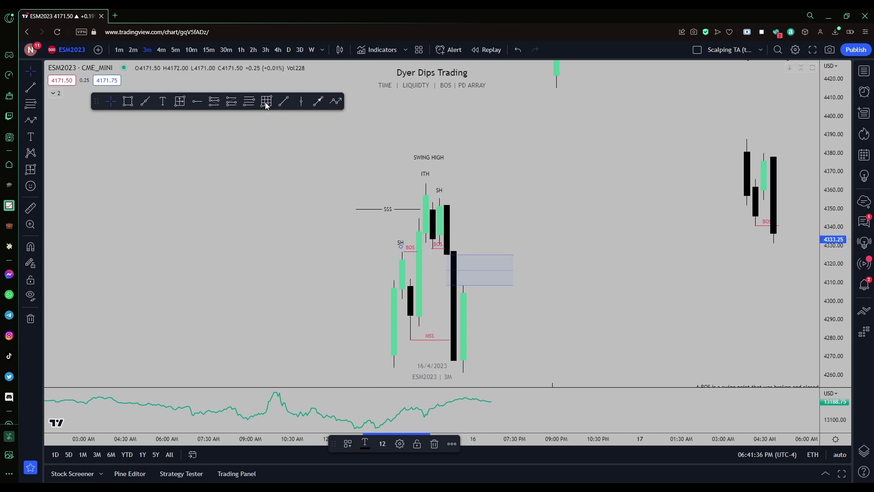
pyautogui.click(439, 242)
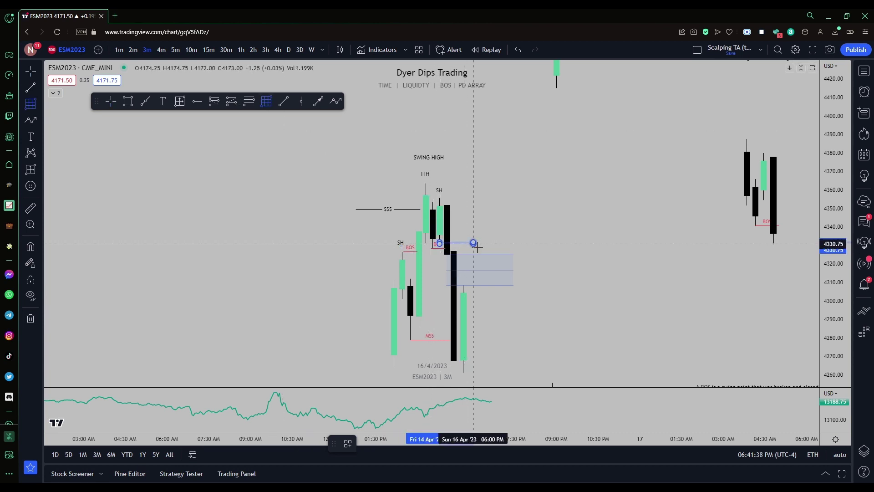
pyautogui.click(467, 248)
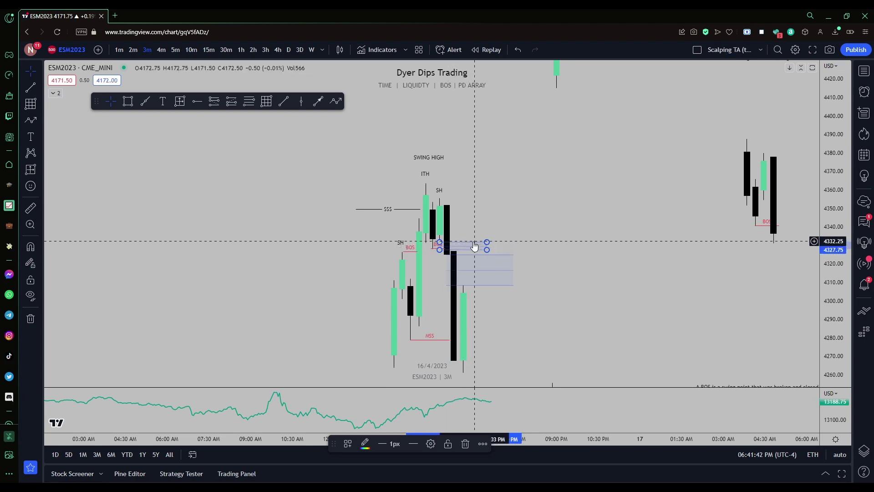
pyautogui.press('Delete')
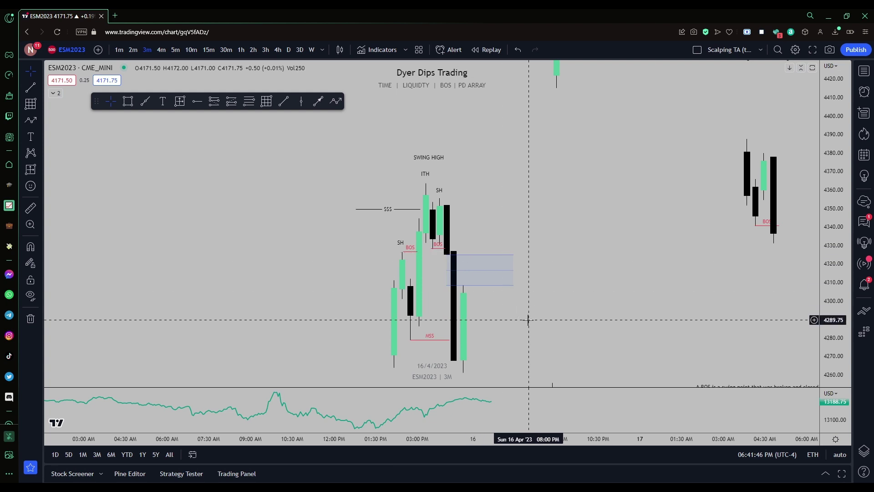
# Draw a zigzag path beside the SWING HIGH example from about 4264 through peaks near 4326, 4360, 4356 and 4336, ending at about 4374
pyautogui.moveTo(531, 318); pyautogui.dragTo(515, 297)
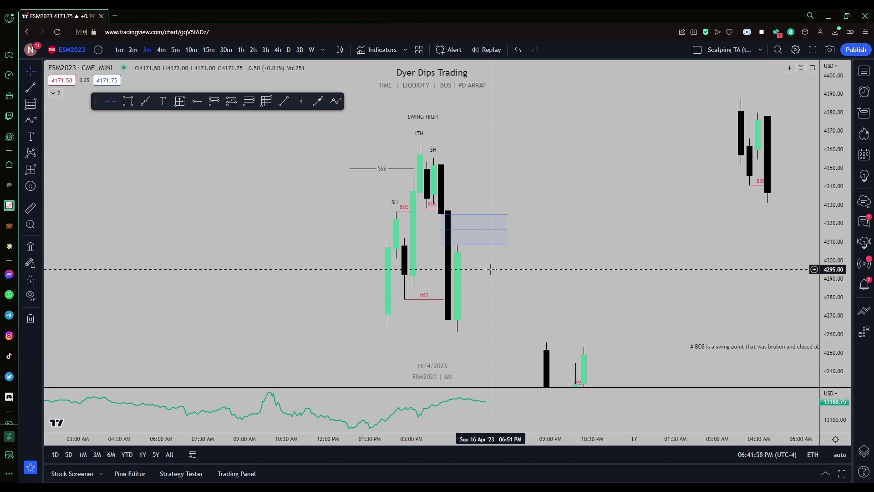
pyautogui.click(516, 327)
pyautogui.click(550, 211)
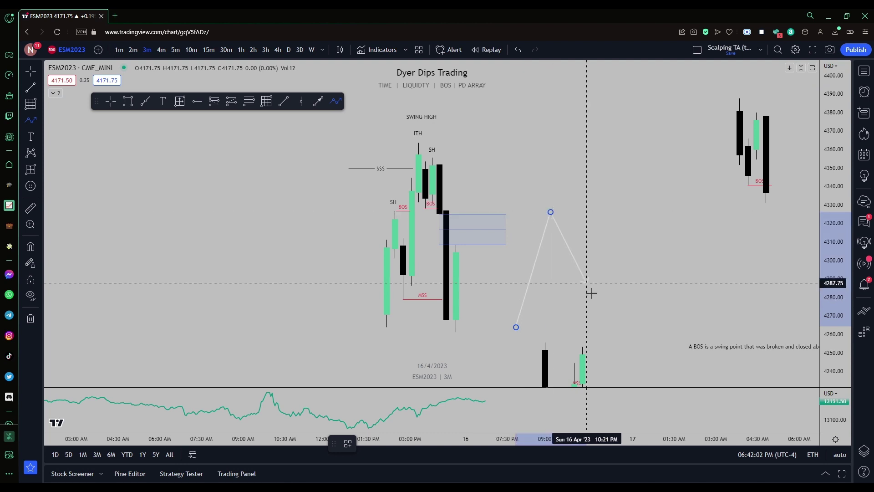
pyautogui.click(592, 295)
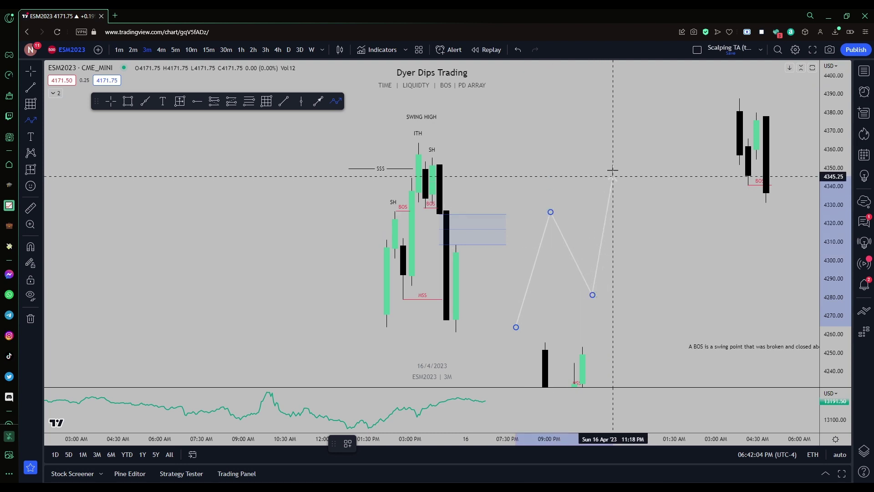
pyautogui.click(618, 149)
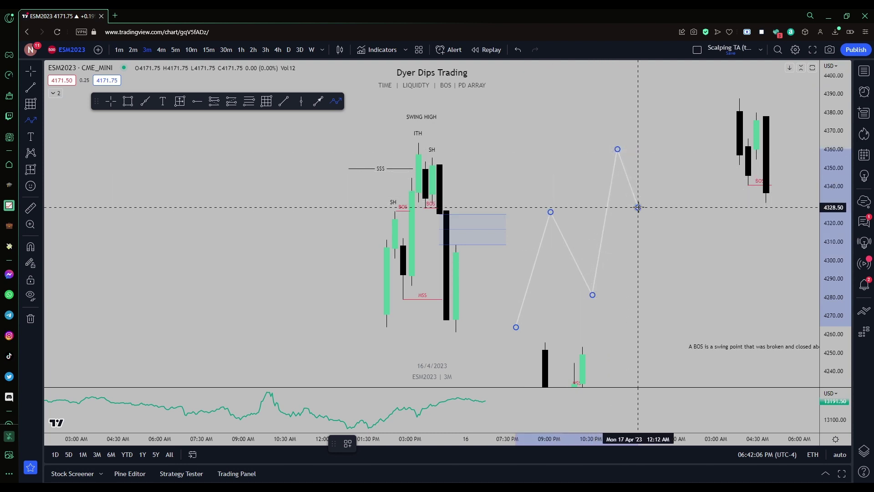
pyautogui.click(637, 208)
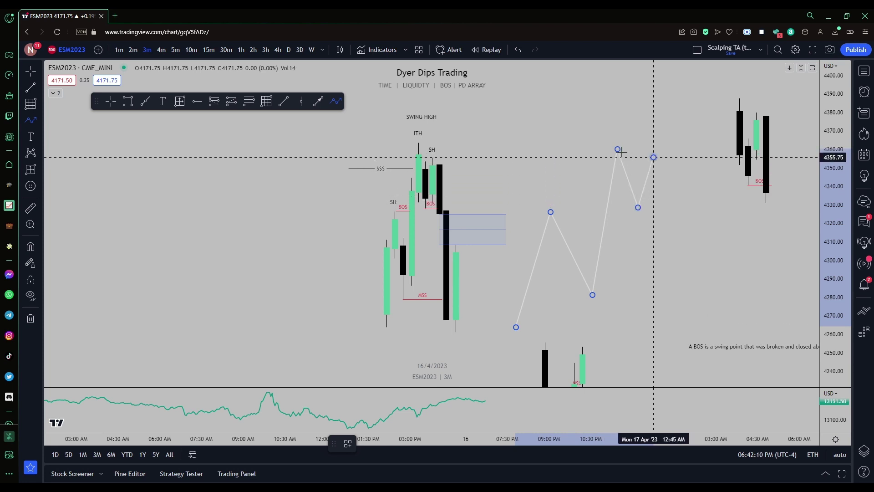
pyautogui.click(653, 157)
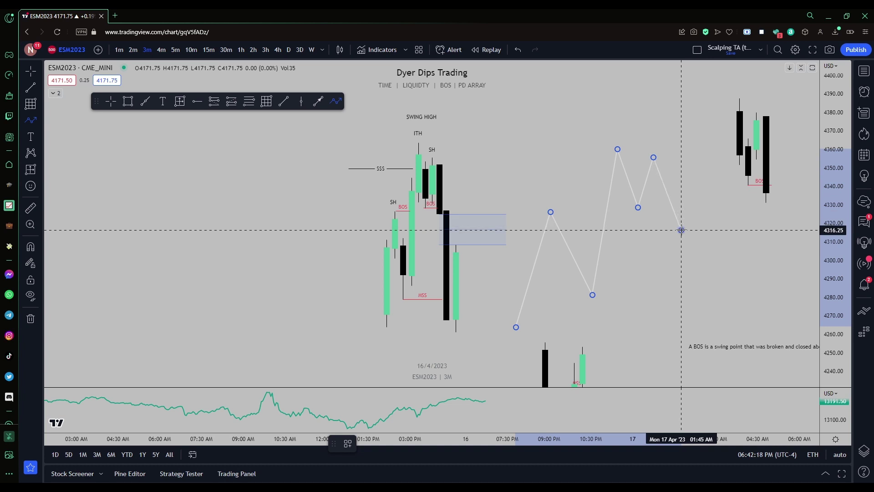
pyautogui.click(681, 230)
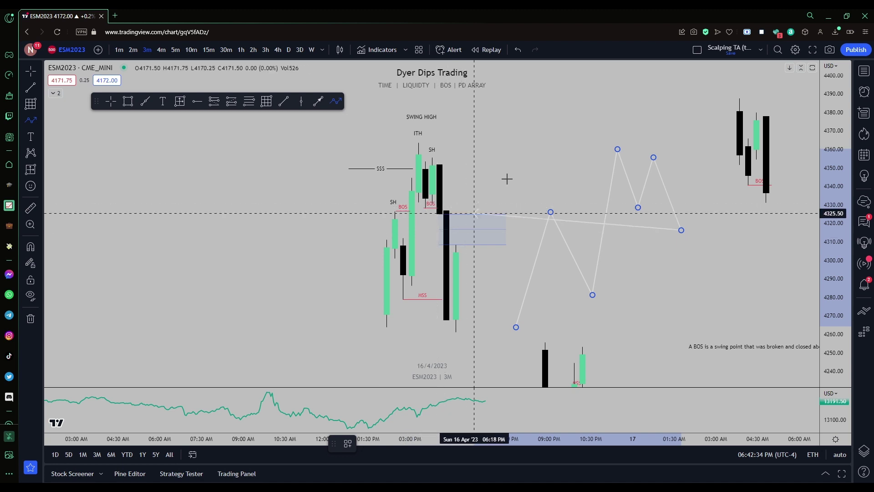
pyautogui.click(696, 193)
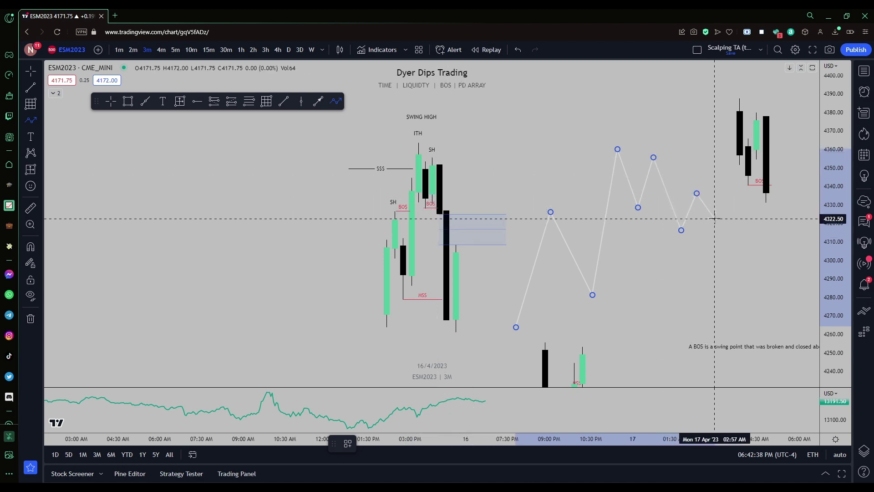
pyautogui.click(714, 219)
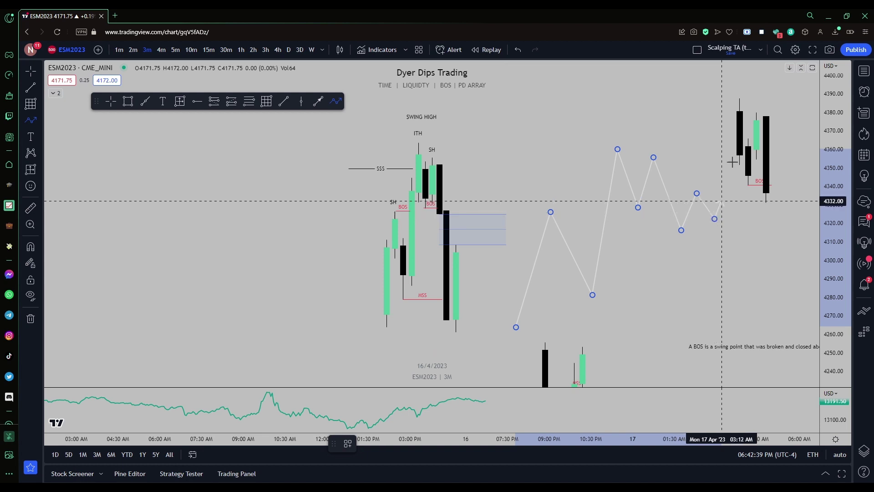
pyautogui.doubleClick(733, 124)
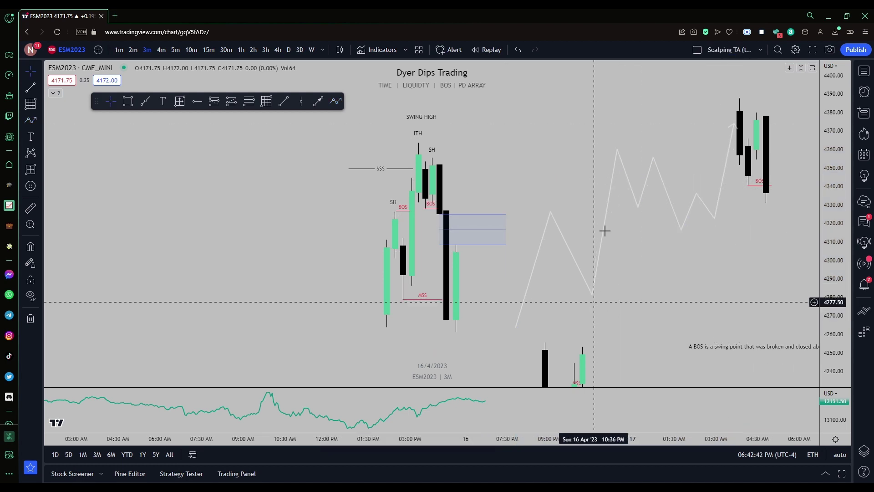
# Lower the zigzag path's last low to about 4267 and its arrow end to about 4320
pyautogui.click(554, 316)
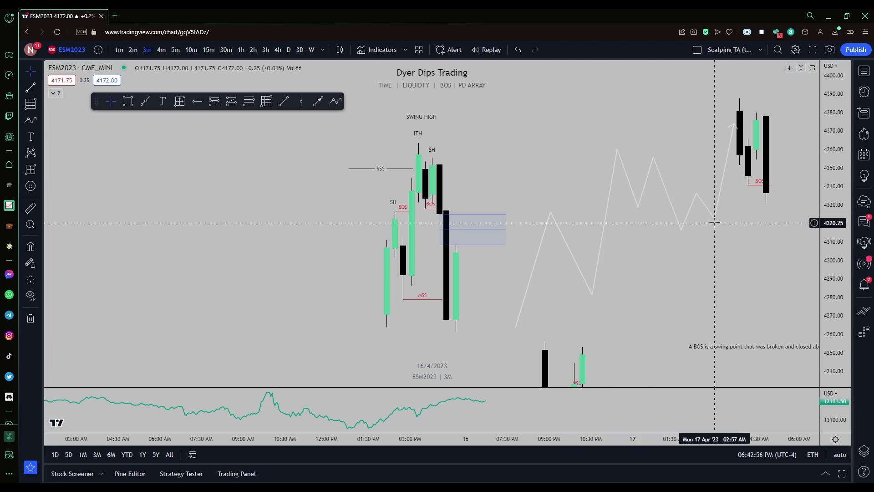
pyautogui.moveTo(714, 222); pyautogui.dragTo(715, 237)
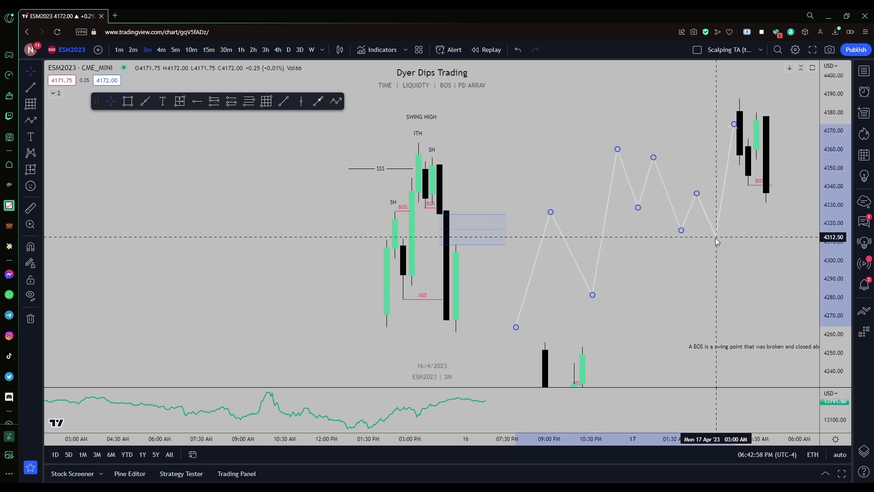
pyautogui.moveTo(601, 260); pyautogui.dragTo(733, 314)
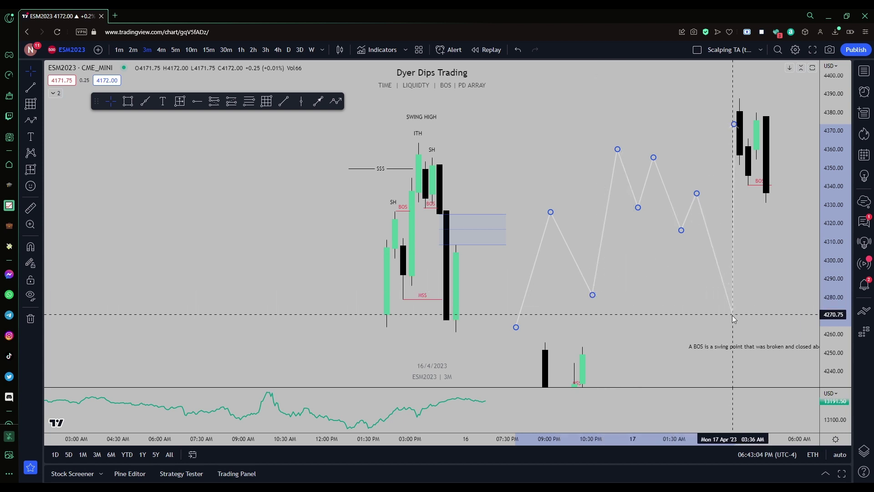
pyautogui.press('Escape')
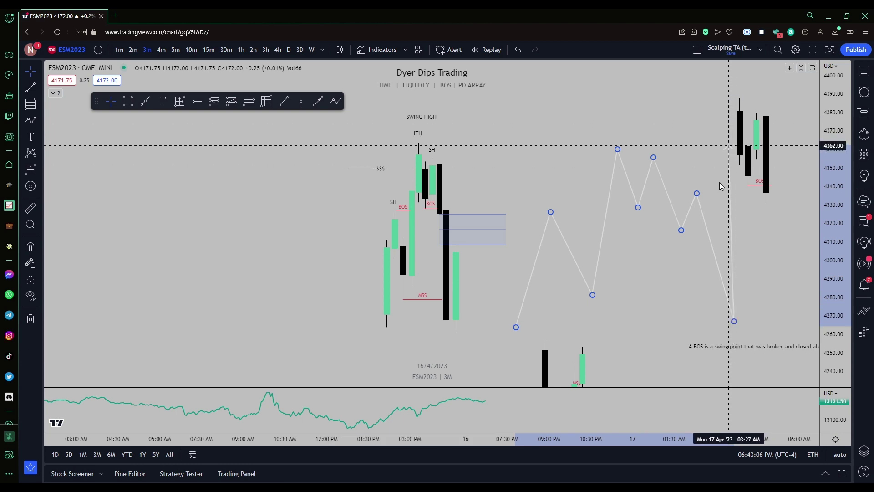
pyautogui.doubleClick(740, 223)
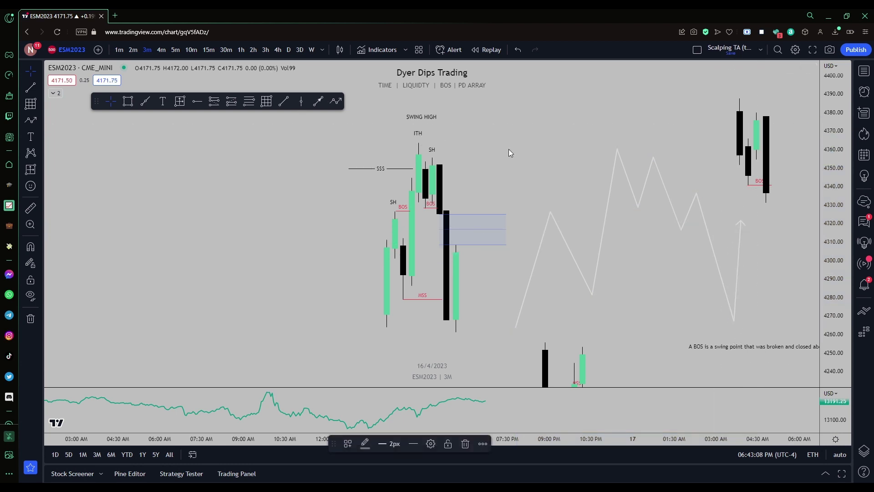
# Draw an arrow from beside the zigzag's end down to about 4245 and move the BOS definition text beside the first SH label
pyautogui.click(751, 222)
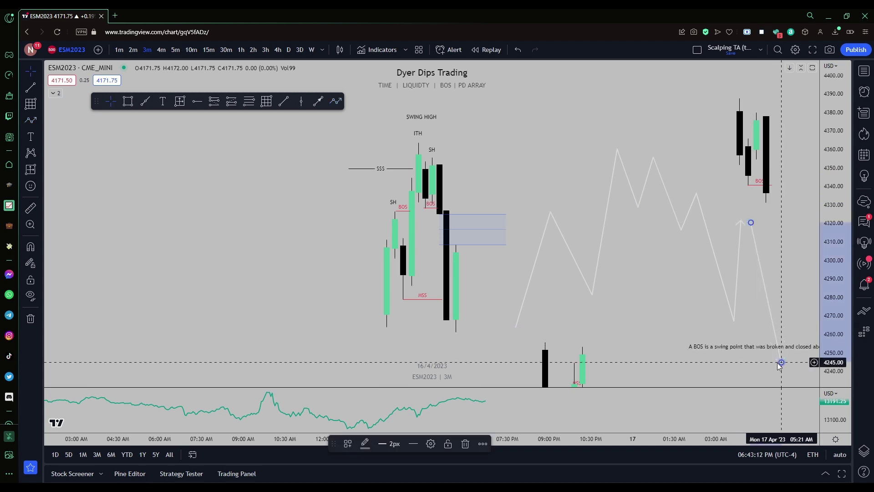
pyautogui.doubleClick(780, 361)
pyautogui.moveTo(731, 350); pyautogui.dragTo(257, 202)
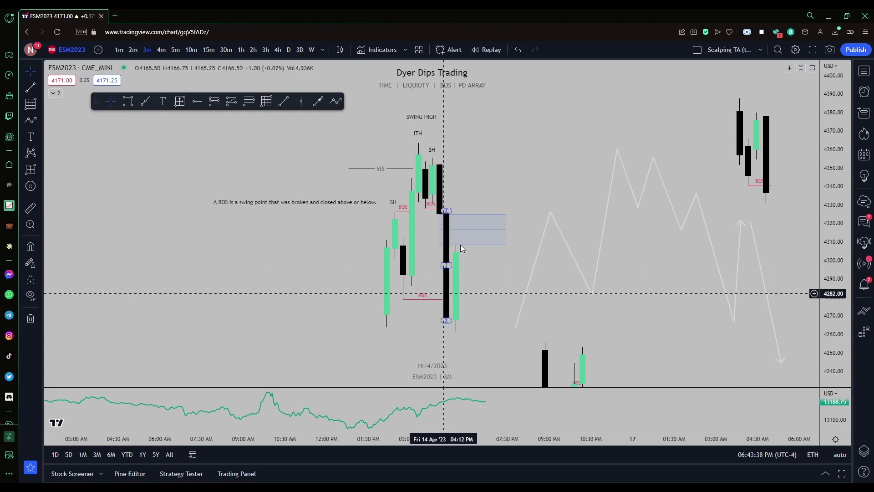
# Draw an arrow path from the shaded price gap of the SWING HIGH example down to about 4250
pyautogui.click(335, 101)
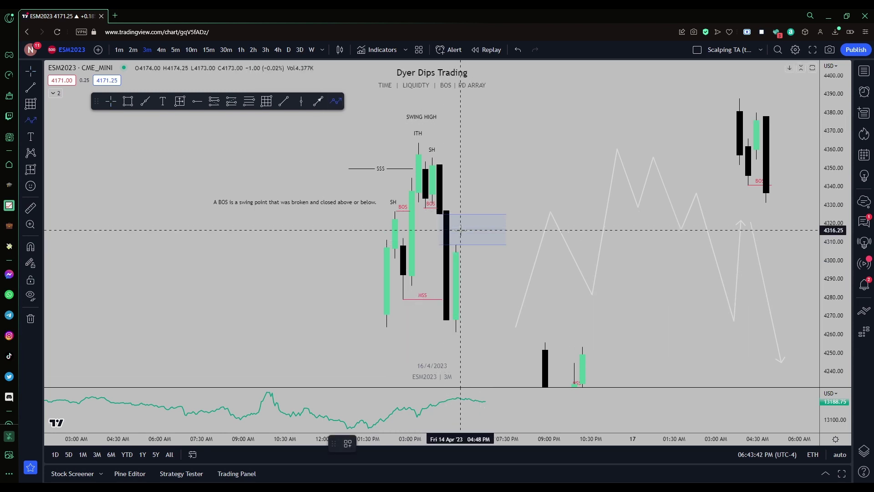
pyautogui.doubleClick(508, 352)
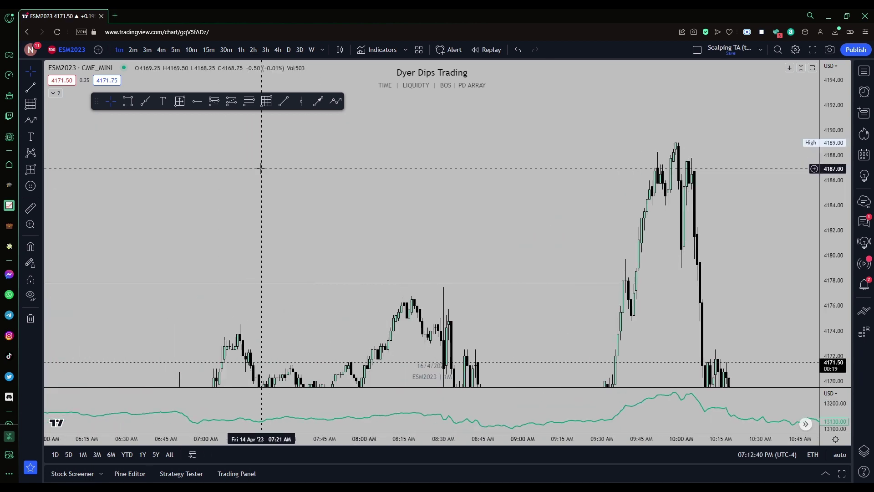
# Examine the one-minute candles around the 14 April high near 10:00 AM
pyautogui.scroll(-1, 261, 169)
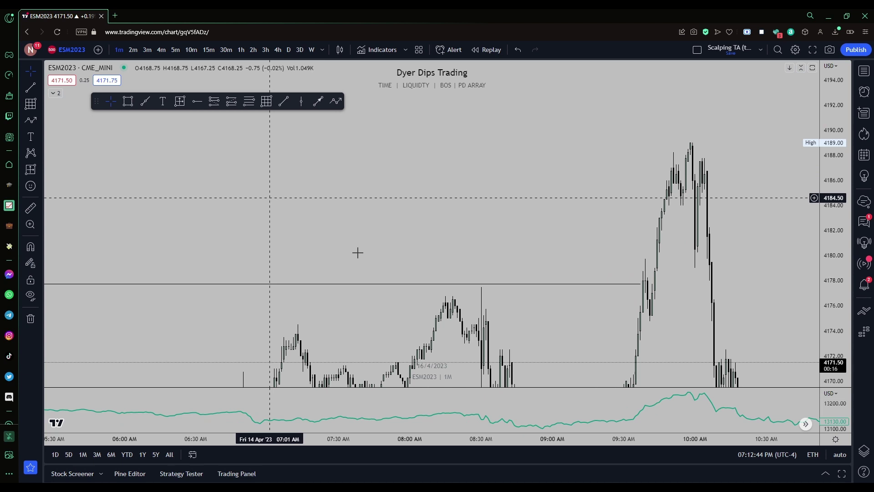
pyautogui.scroll(3, 383, 259)
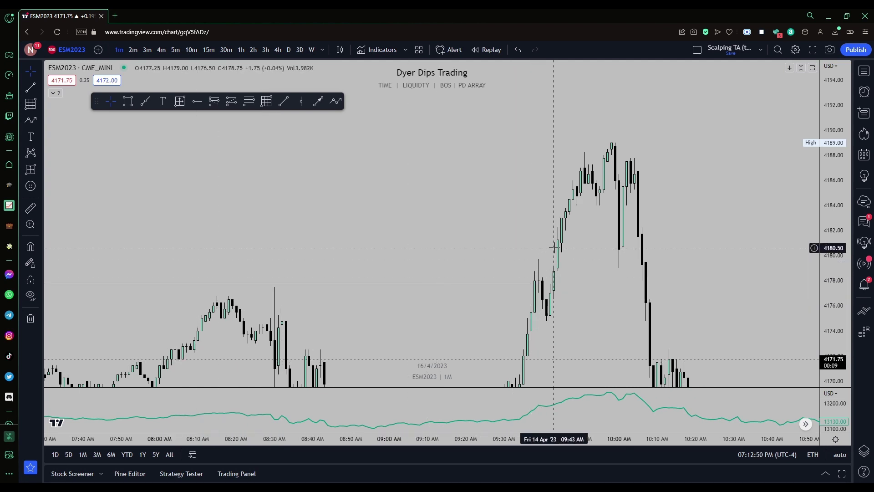
pyautogui.scroll(2, 554, 247)
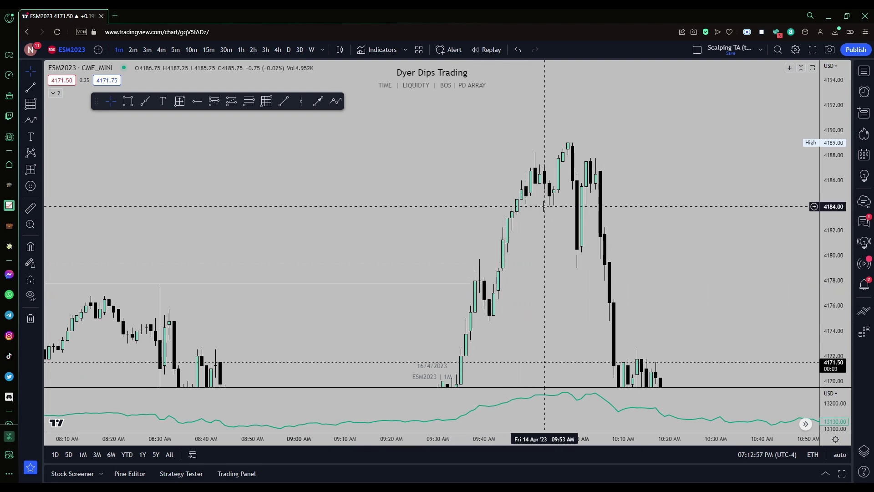
# Try marking the low before the 14 April high with a 4184.00 trend line ending at the 10:00 AM candle, and remove it
pyautogui.scroll(2, 553, 200)
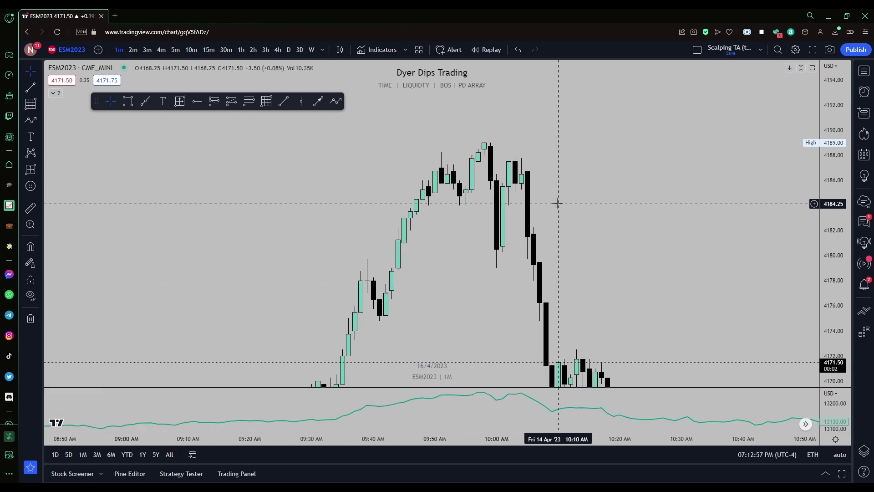
pyautogui.click(284, 101)
pyautogui.click(465, 205)
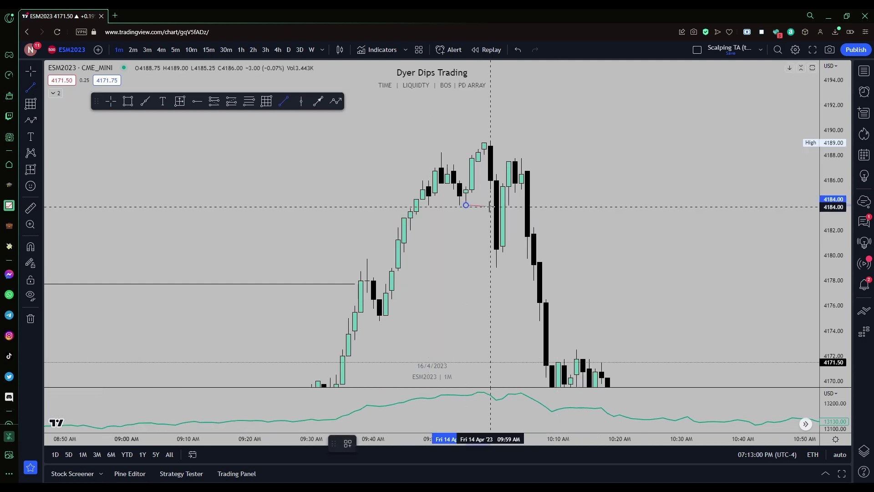
pyautogui.click(496, 206)
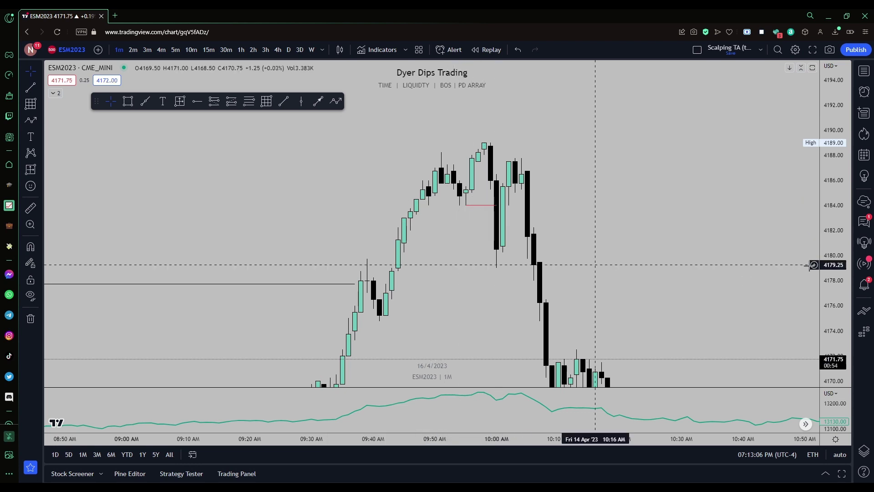
pyautogui.scroll(3, 600, 225)
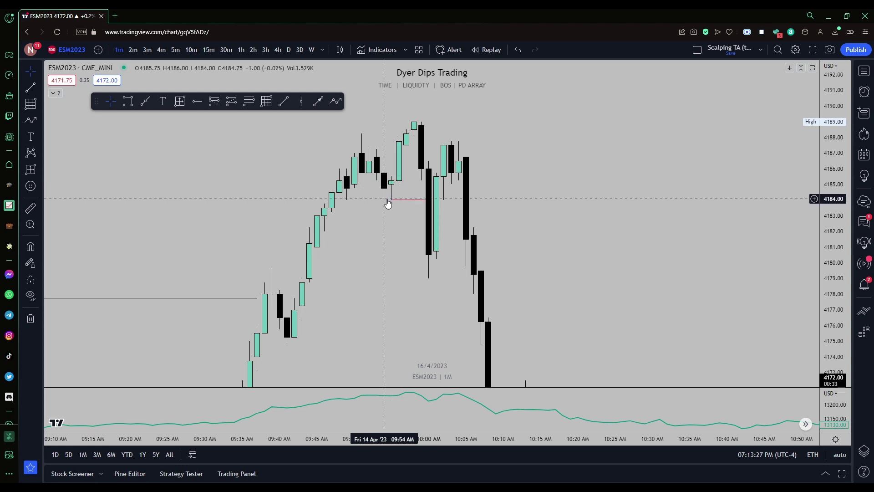
pyautogui.click(391, 200)
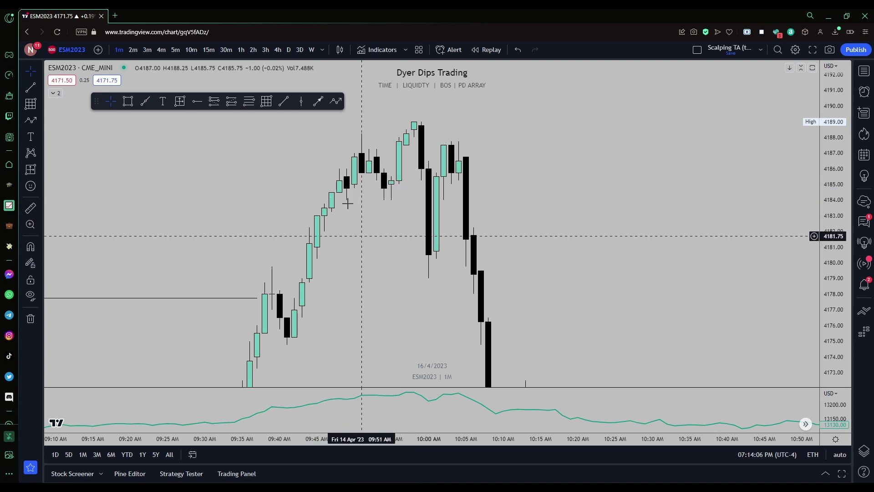
# Draw a trend line at 4184.00 from the 09:49 AM swing low to the 10:00 AM candle
pyautogui.click(283, 101)
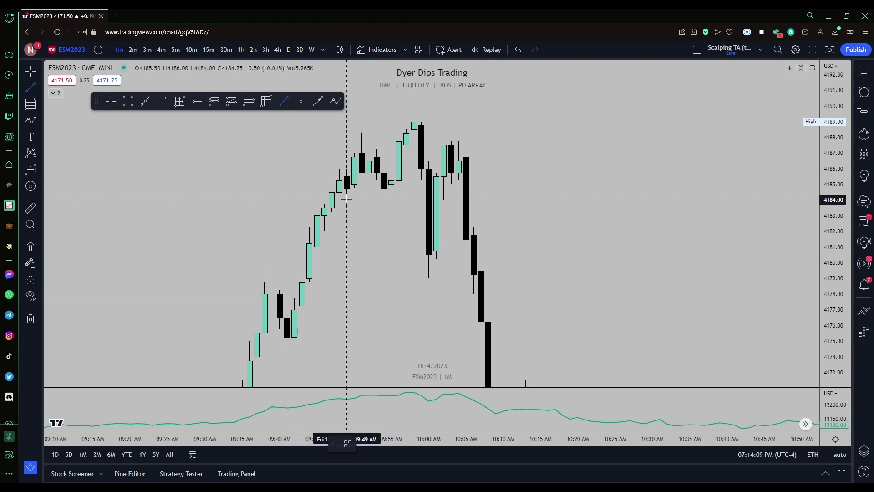
pyautogui.moveTo(347, 200); pyautogui.dragTo(428, 199)
pyautogui.click(414, 228)
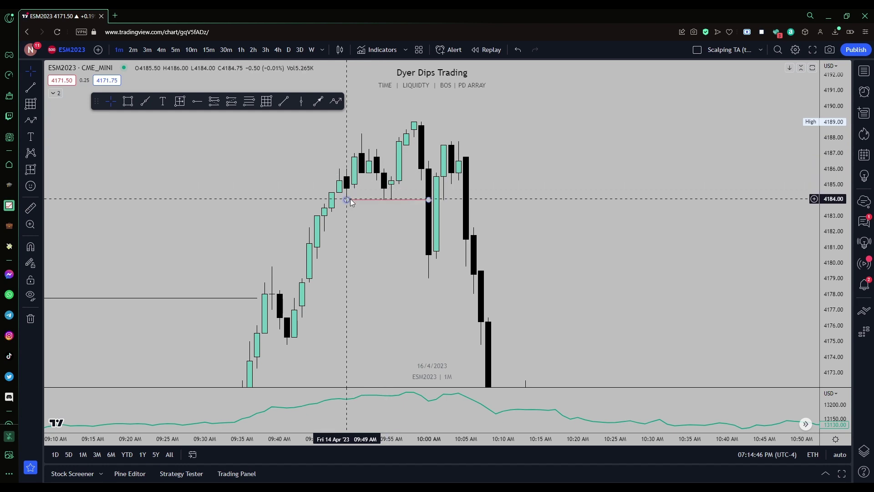
# Draw a trend line at 4188.25 from the 09:51 AM swing high to the 09:57 AM candle and label it BOS
pyautogui.hotkey('alt', 't')
pyautogui.click(361, 134)
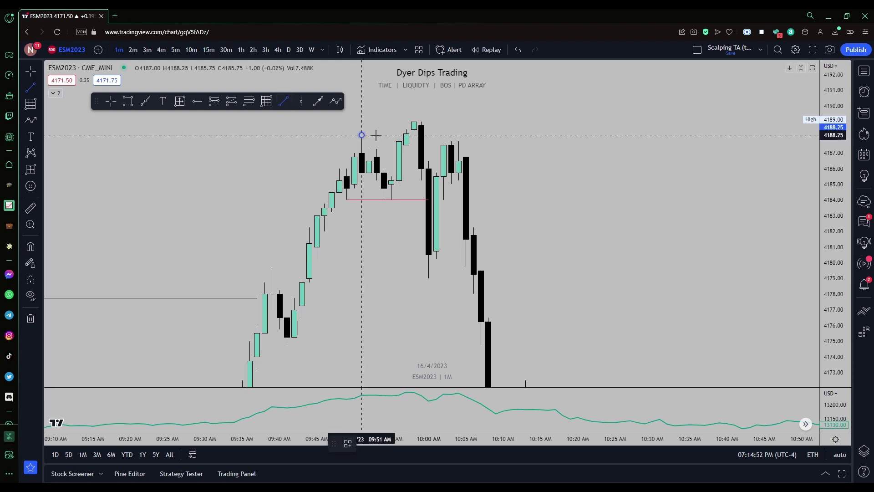
pyautogui.click(406, 134)
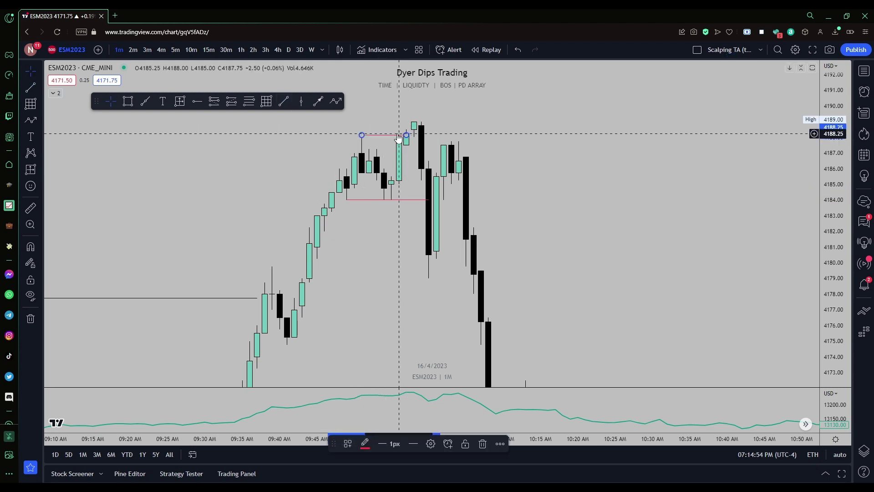
pyautogui.rightClick(395, 134)
pyautogui.moveTo(452, 168)
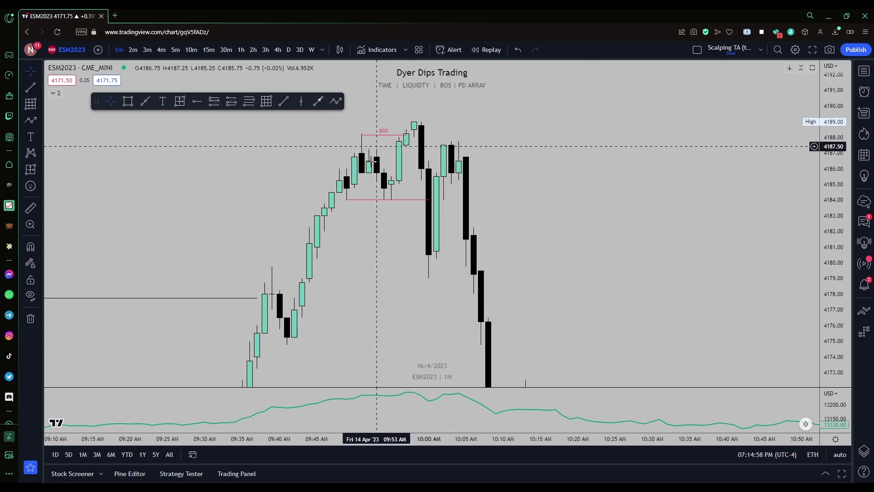
pyautogui.click(347, 199)
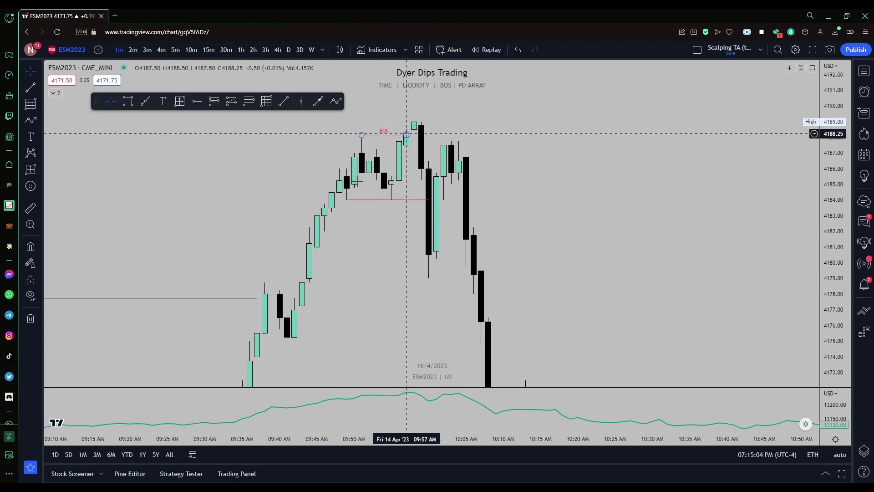
pyautogui.click(362, 185)
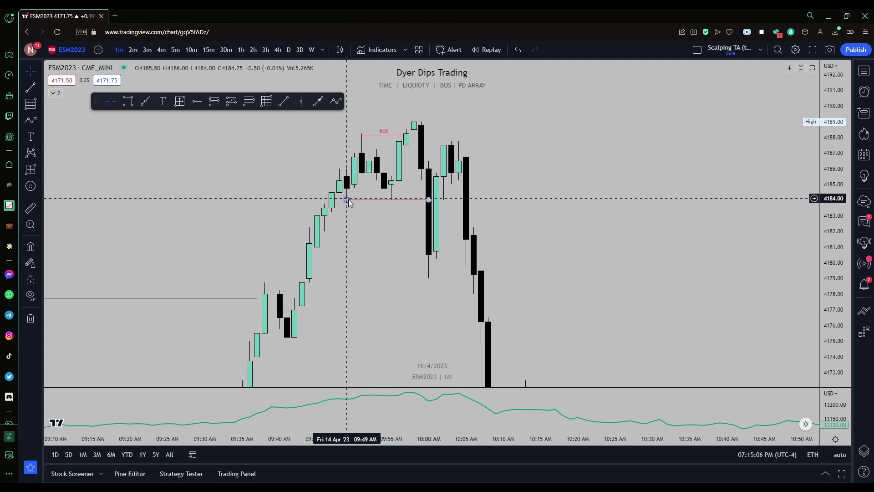
pyautogui.click(347, 200)
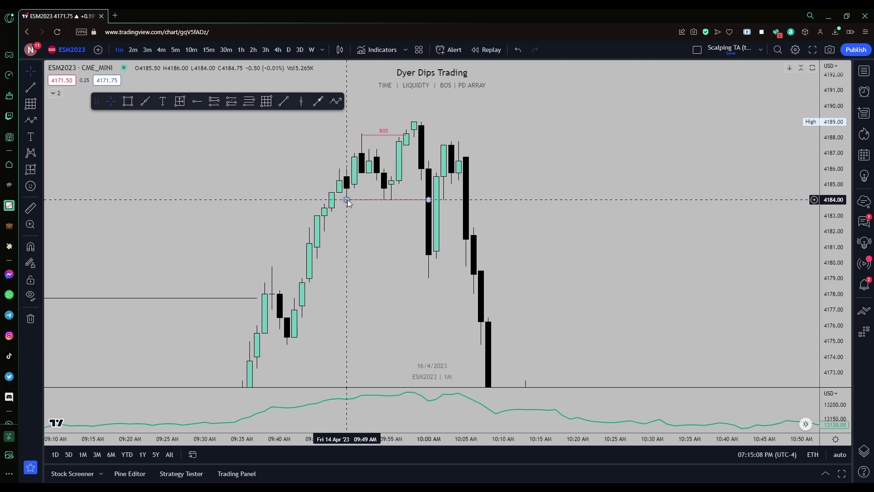
pyautogui.click(367, 225)
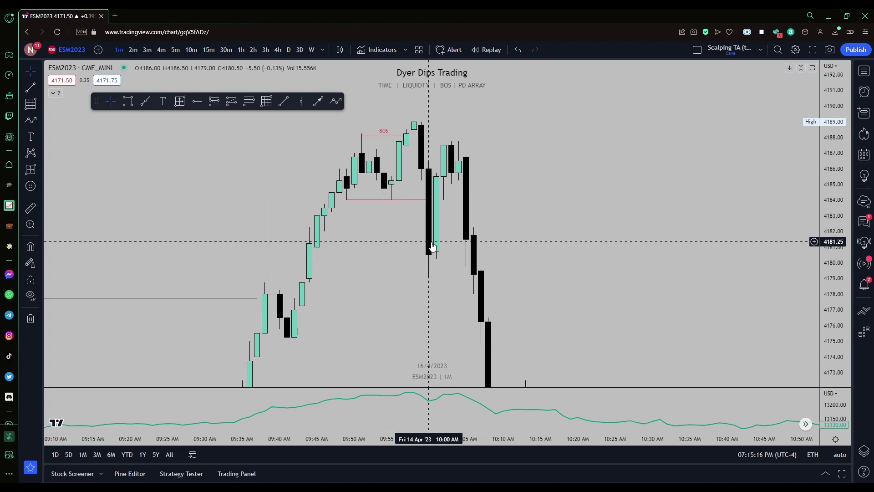
# Label the 4184.00 trend line with the text MSS
pyautogui.click(369, 200)
pyautogui.rightClick(370, 203)
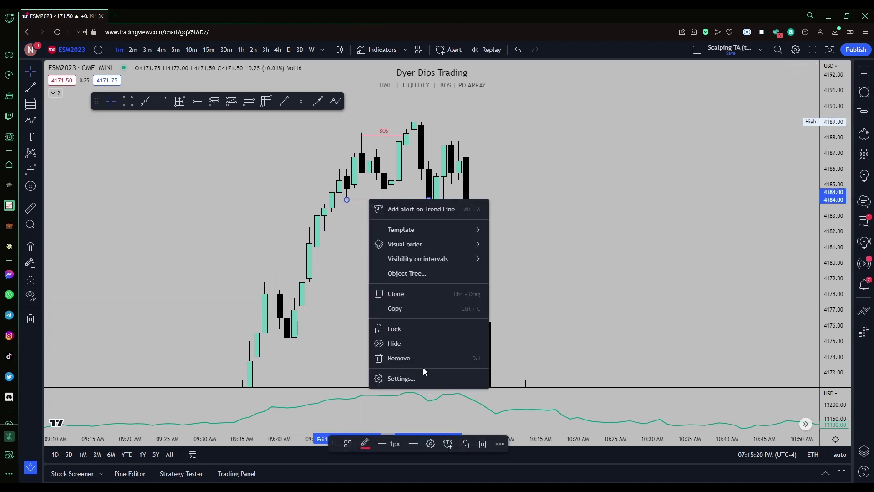
pyautogui.click(401, 379)
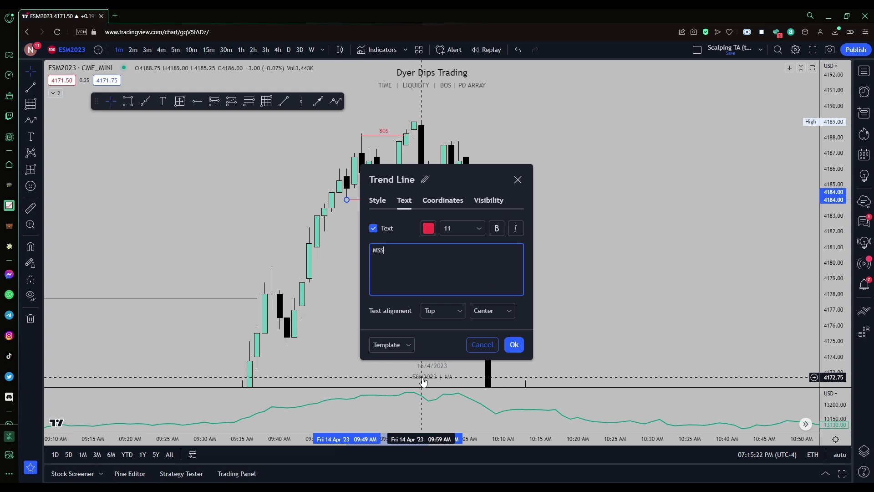
pyautogui.click(514, 345)
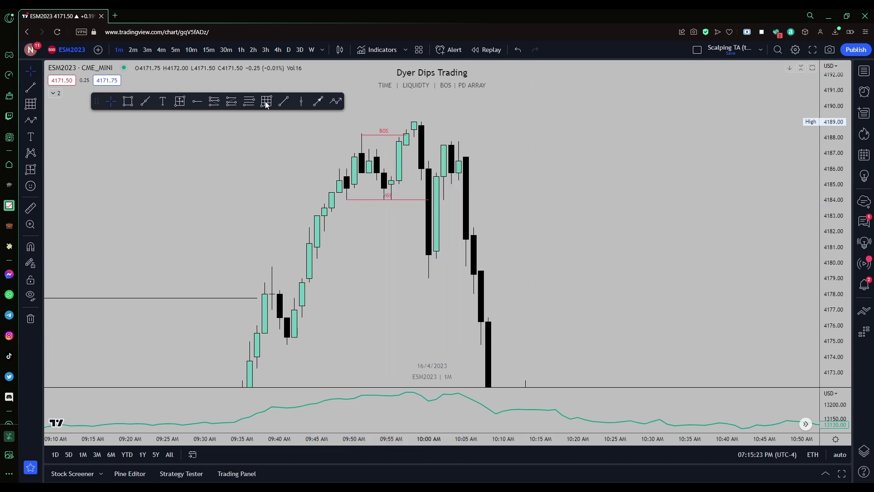
# Shade the price gap between 4188.00 and 4186.50 from the 09:58 AM candle to about 10:09 AM
pyautogui.hotkey('alt', 'f')
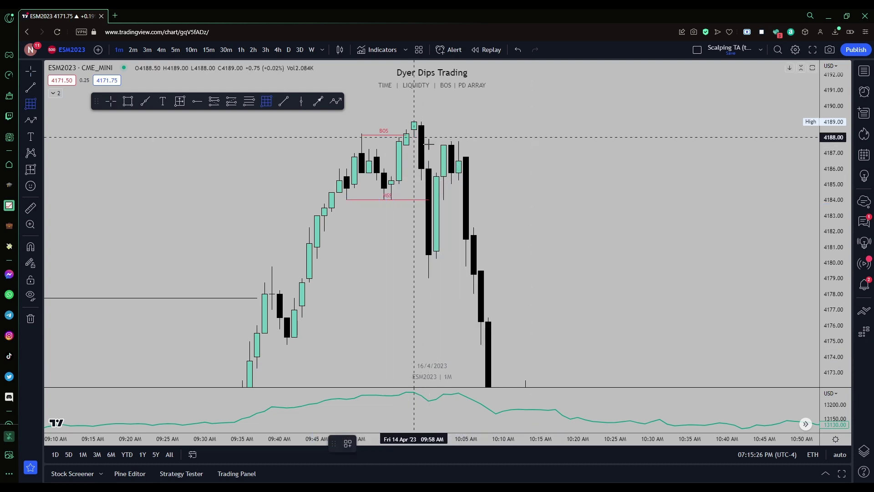
pyautogui.moveTo(429, 144); pyautogui.dragTo(497, 162)
pyautogui.click(501, 167)
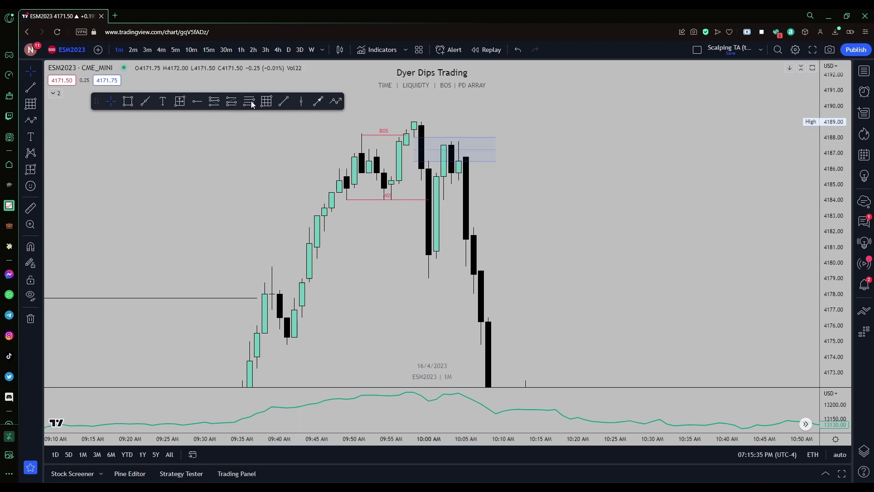
# Try drawing a price path from 4186.75 in the shaded gap down through 4177.50, and delete it
pyautogui.click(336, 101)
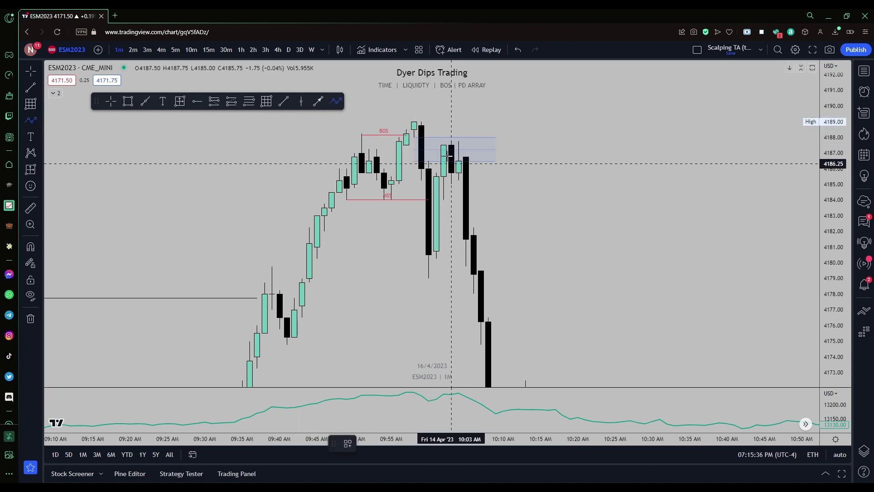
pyautogui.click(443, 157)
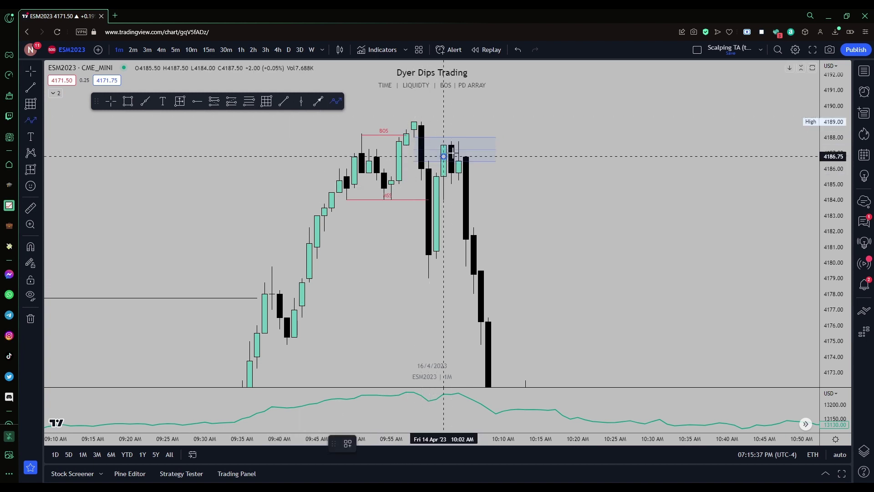
pyautogui.click(518, 302)
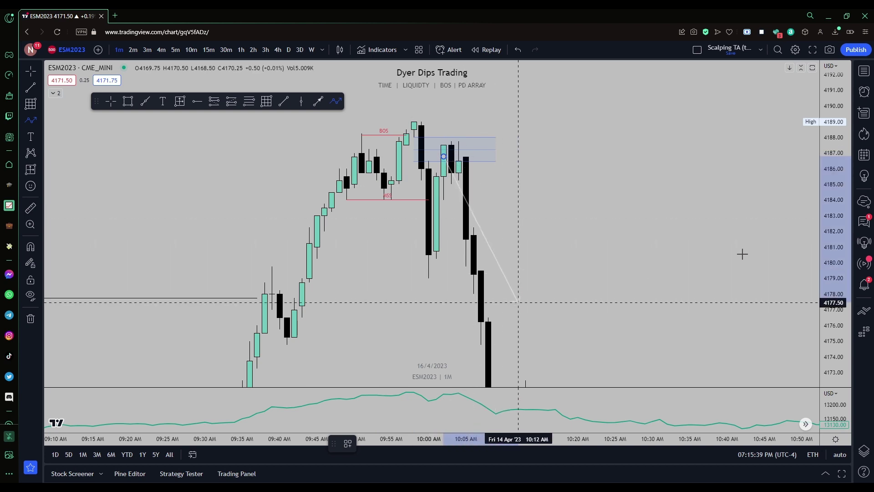
pyautogui.doubleClick(645, 372)
pyautogui.moveTo(843, 302); pyautogui.dragTo(844, 429)
pyautogui.moveTo(832, 380); pyautogui.dragTo(738, 221)
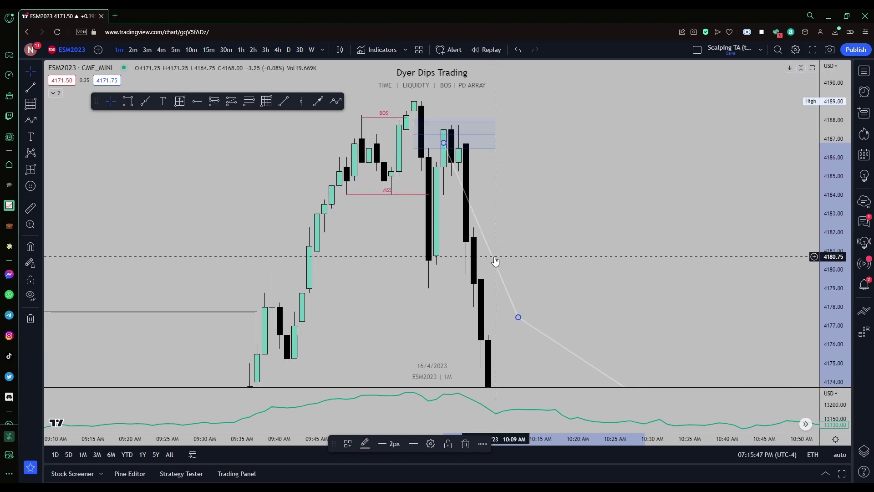
pyautogui.press('Delete')
pyautogui.moveTo(833, 221); pyautogui.dragTo(832, 271)
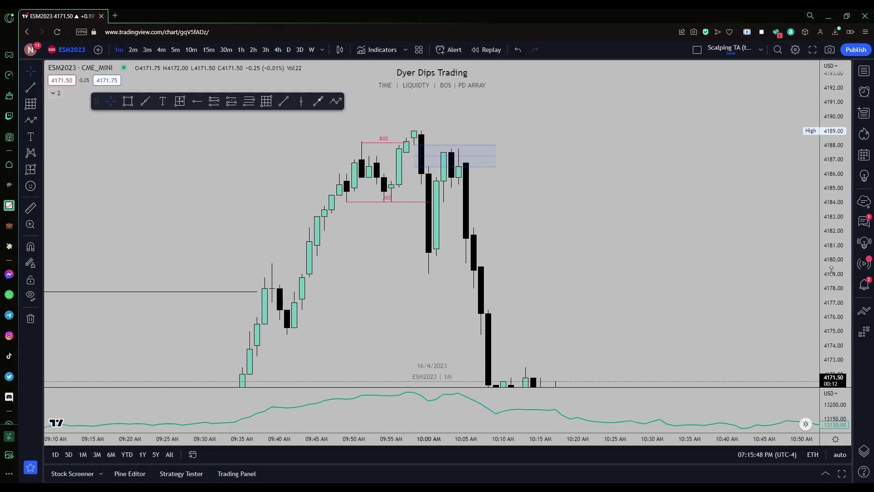